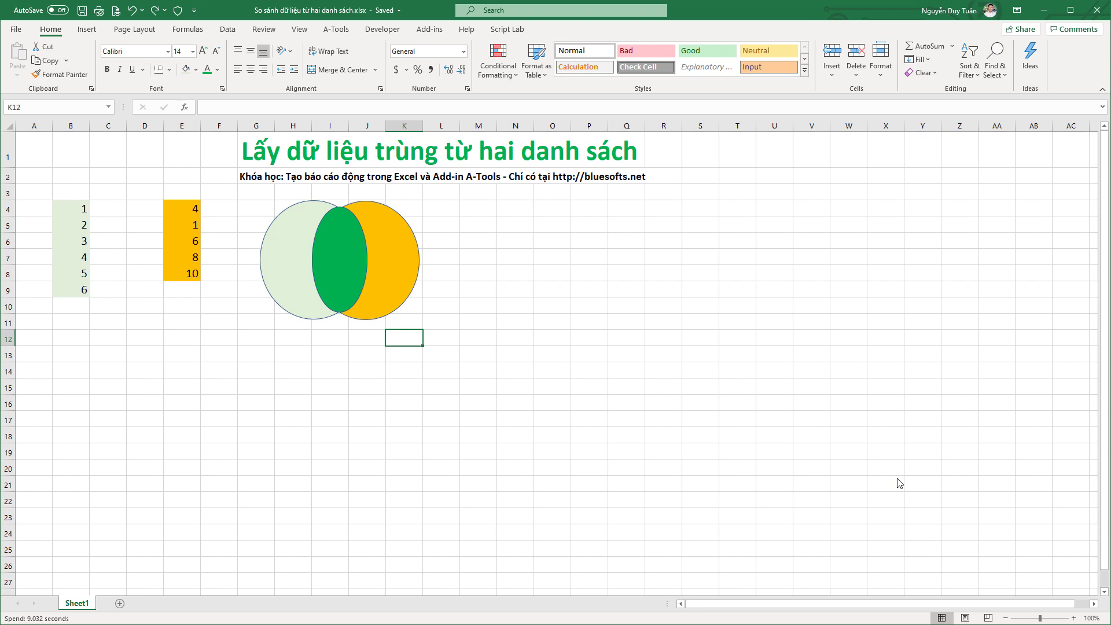
# - Select the first and second number lists to review their ranges
pyautogui.click(77, 208)
pyautogui.hotkey('ctrl', 'shift', 'Down')
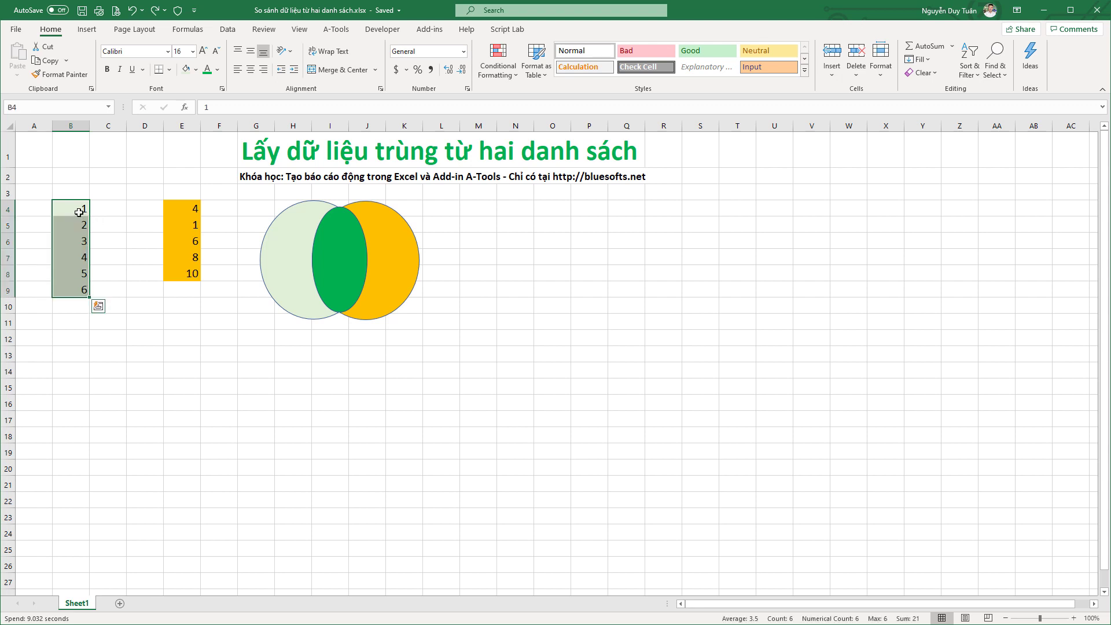
pyautogui.click(78, 212)
pyautogui.click(183, 204)
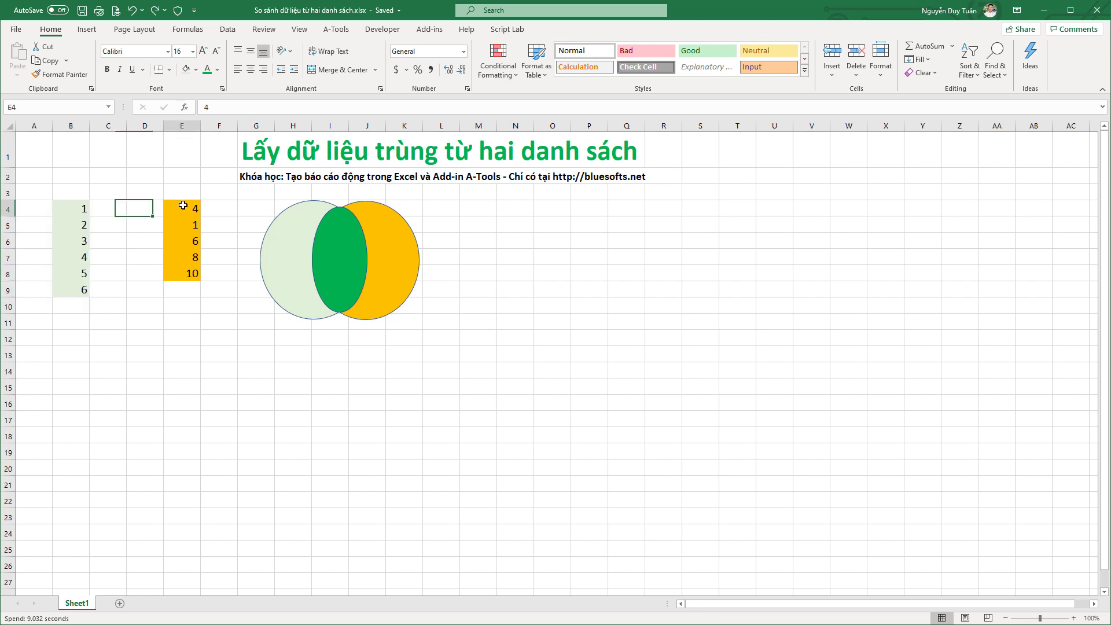
pyautogui.hotkey('ctrl', 'shift', 'Down')
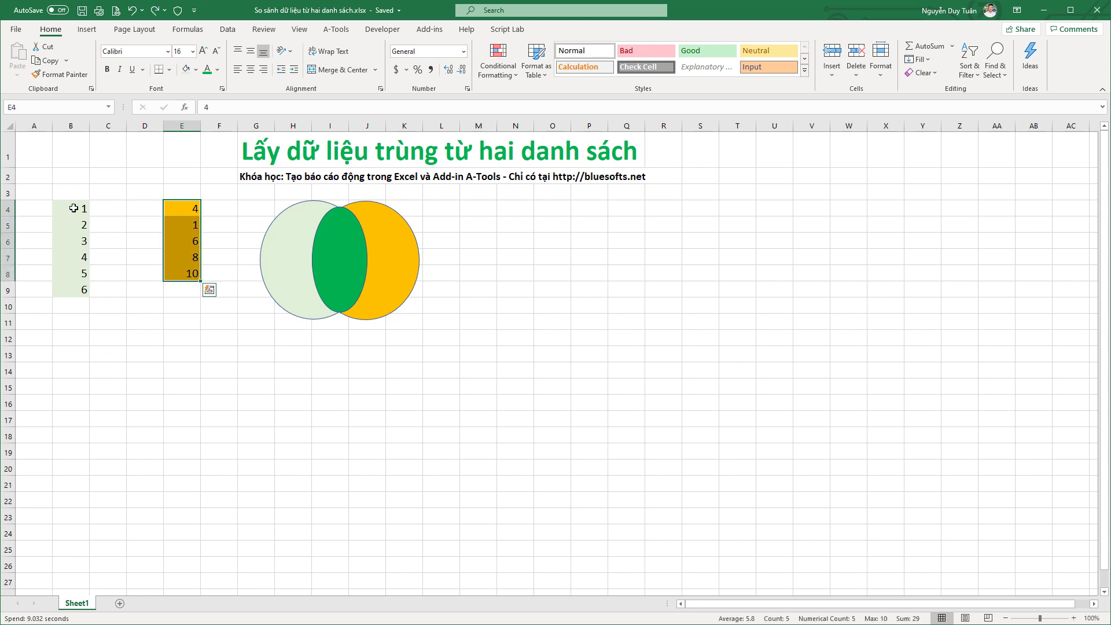
pyautogui.moveTo(74, 209); pyautogui.dragTo(68, 286)
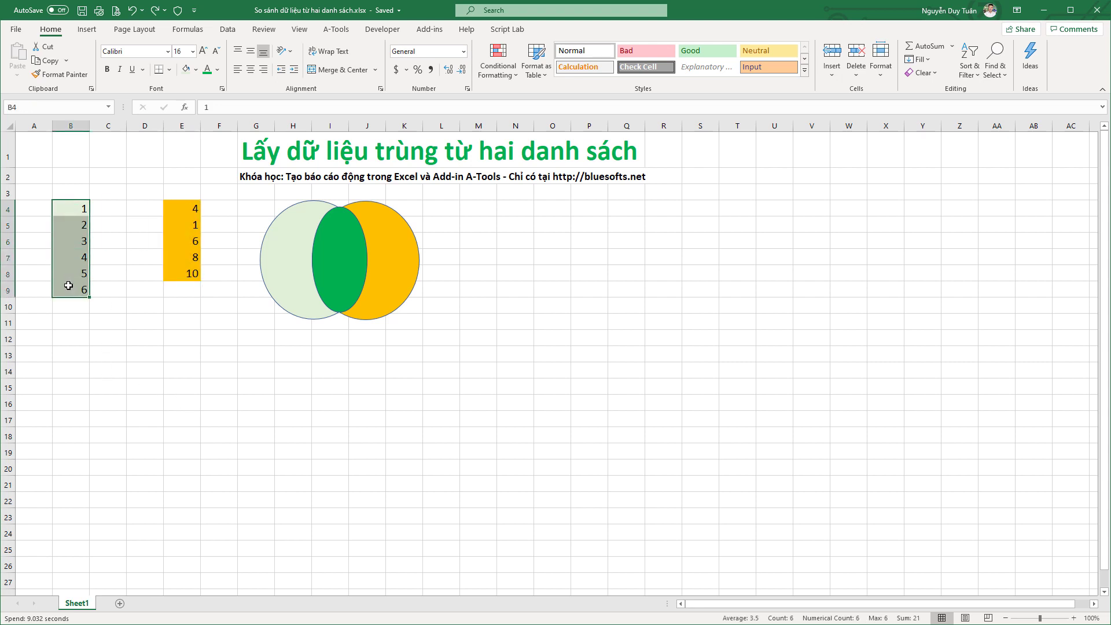
pyautogui.moveTo(74, 209); pyautogui.dragTo(188, 237)
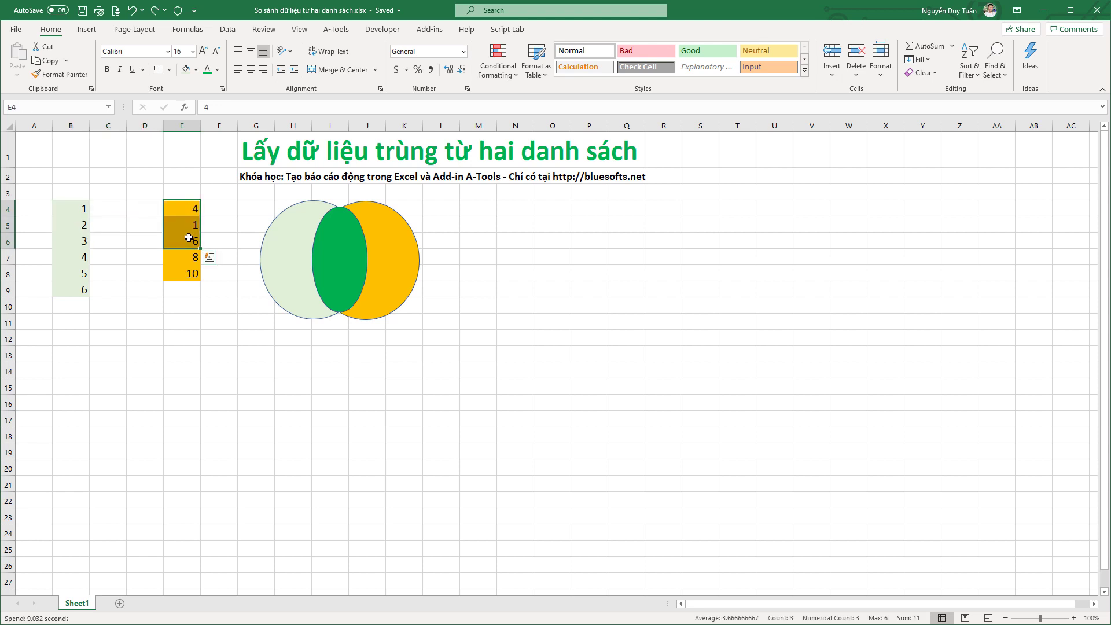
pyautogui.moveTo(74, 211); pyautogui.dragTo(70, 283)
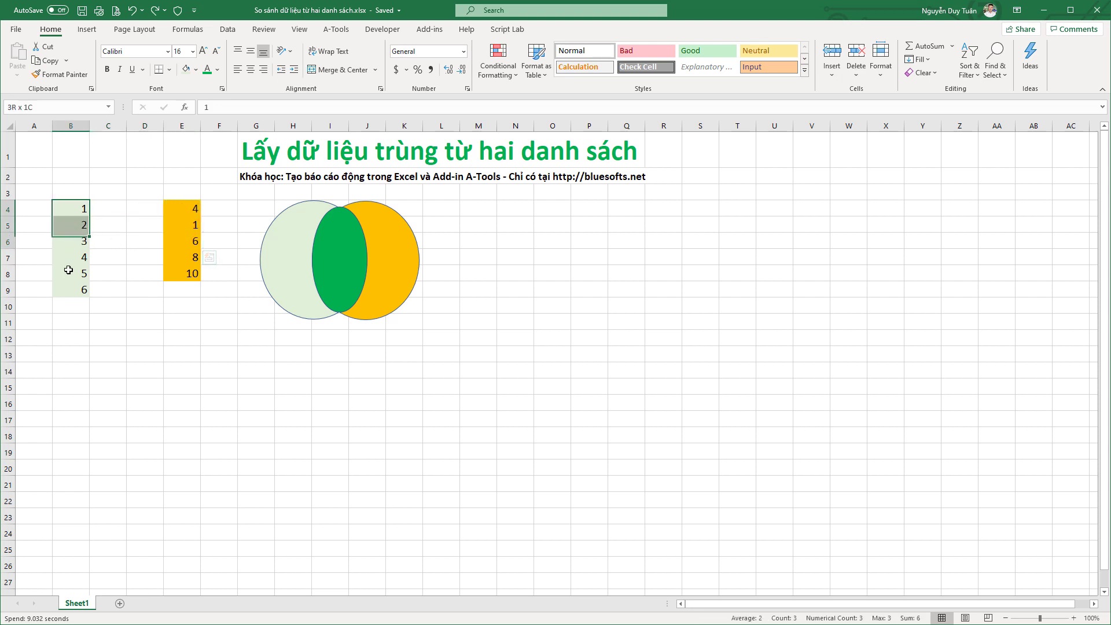
pyautogui.click(229, 320)
# - Select the diagram's left and right circles and their green overlap, then check cells E4, E6 and M5
pyautogui.click(284, 232)
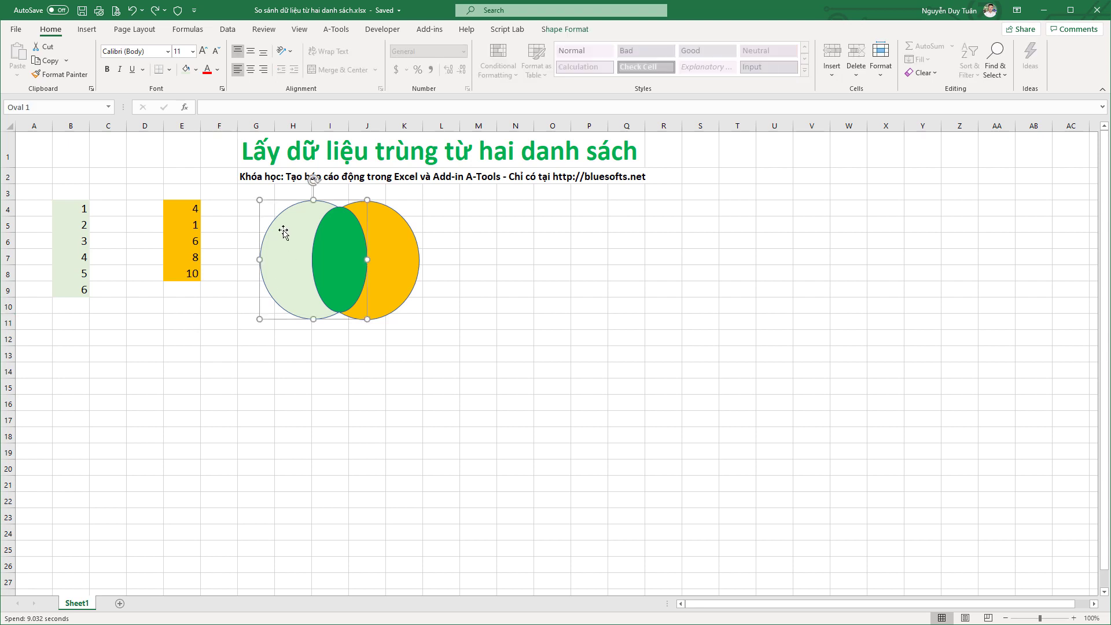
pyautogui.click(384, 237)
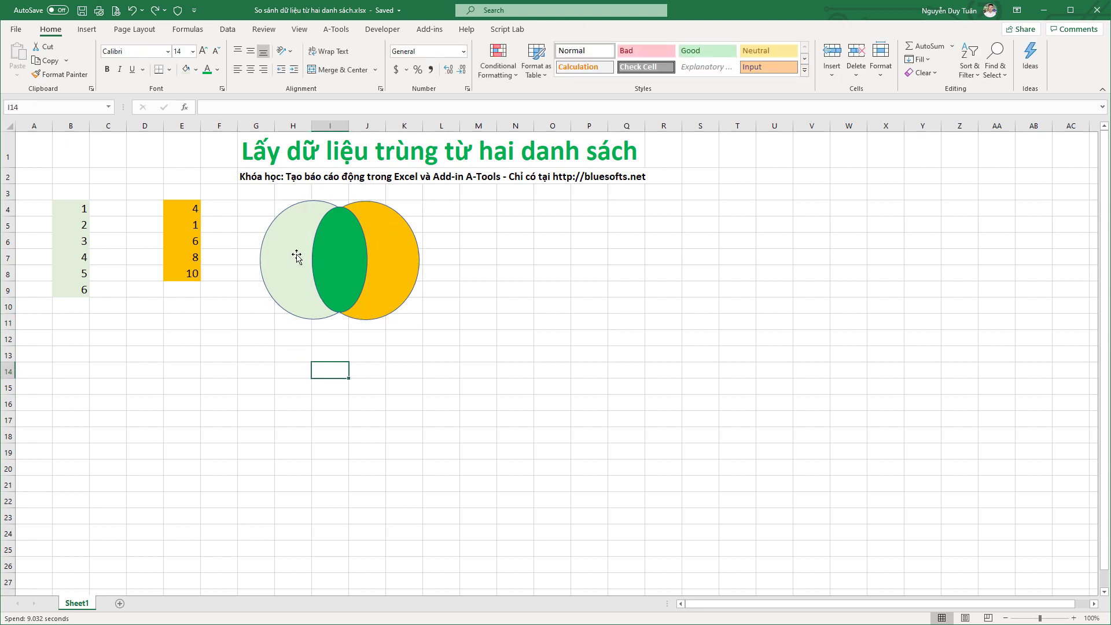
pyautogui.click(295, 254)
pyautogui.click(402, 257)
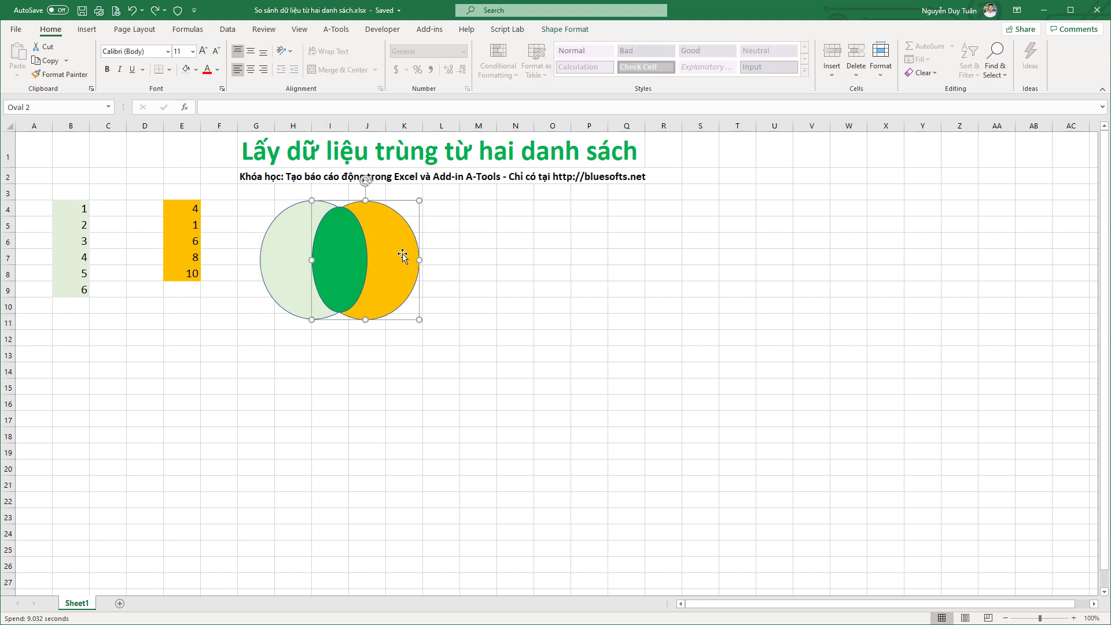
pyautogui.click(336, 240)
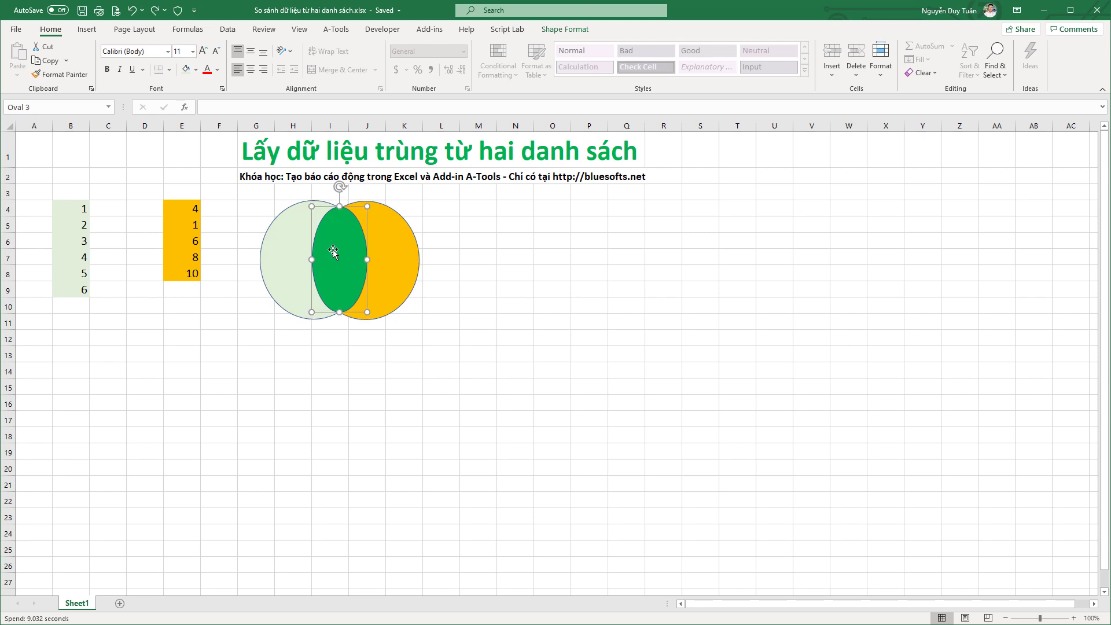
pyautogui.click(176, 207)
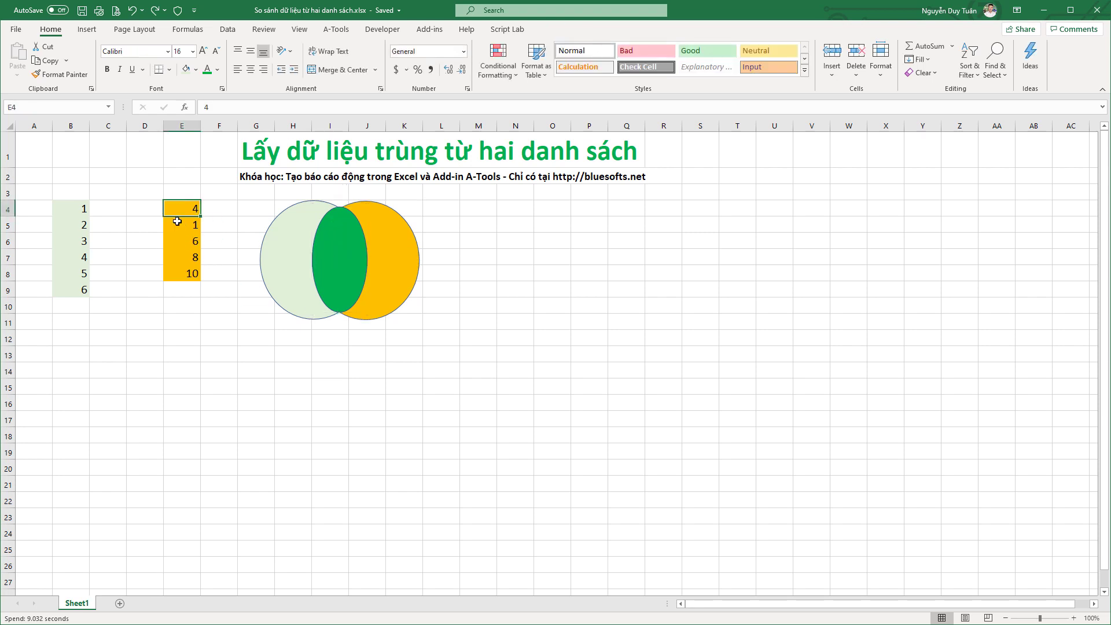
pyautogui.click(181, 238)
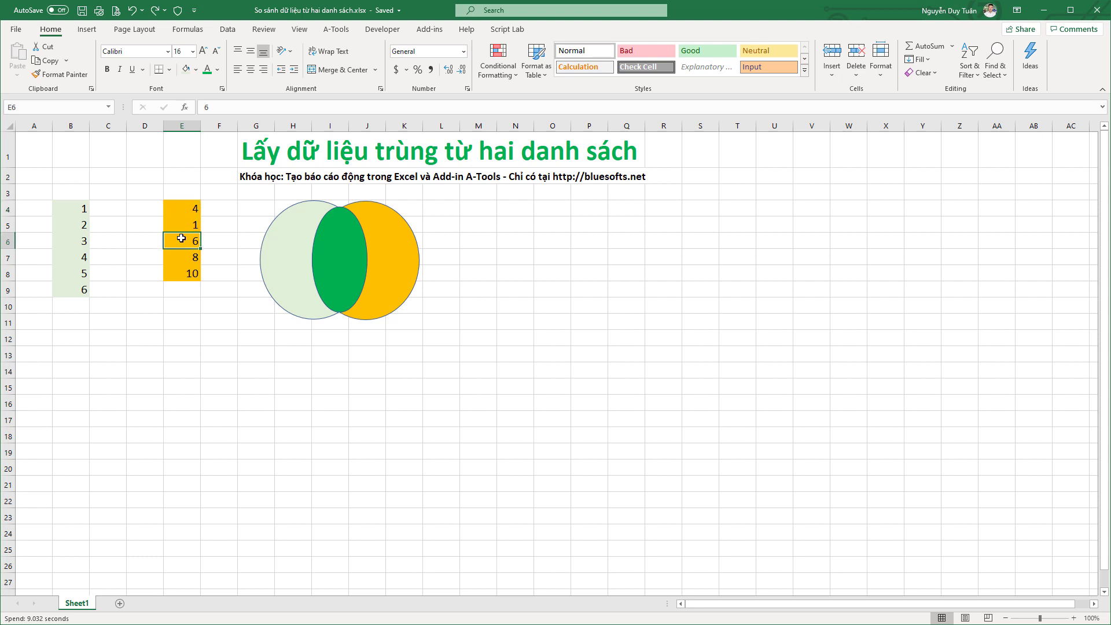
pyautogui.click(483, 220)
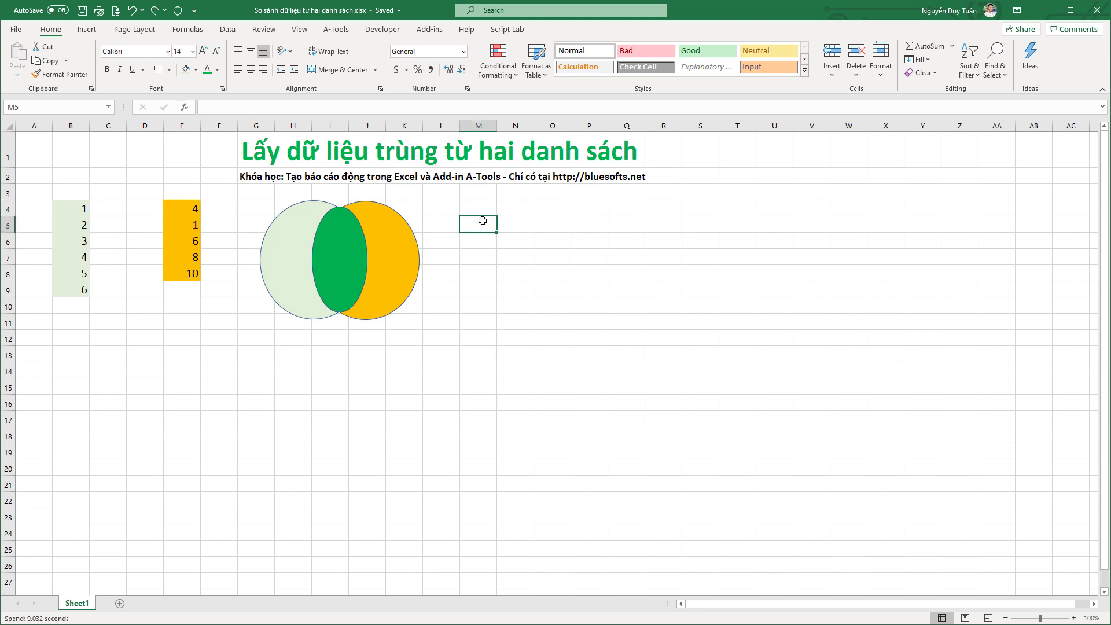
# - Show the A-Tools ribbon commands and review the block covering both lists from B4
pyautogui.click(347, 34)
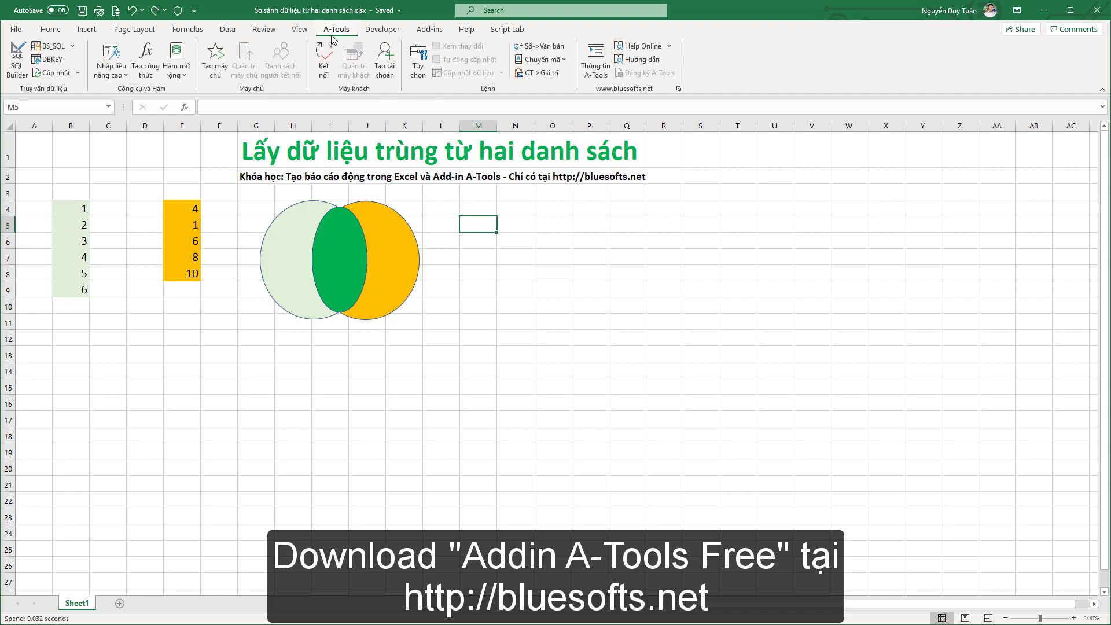
pyautogui.click(235, 206)
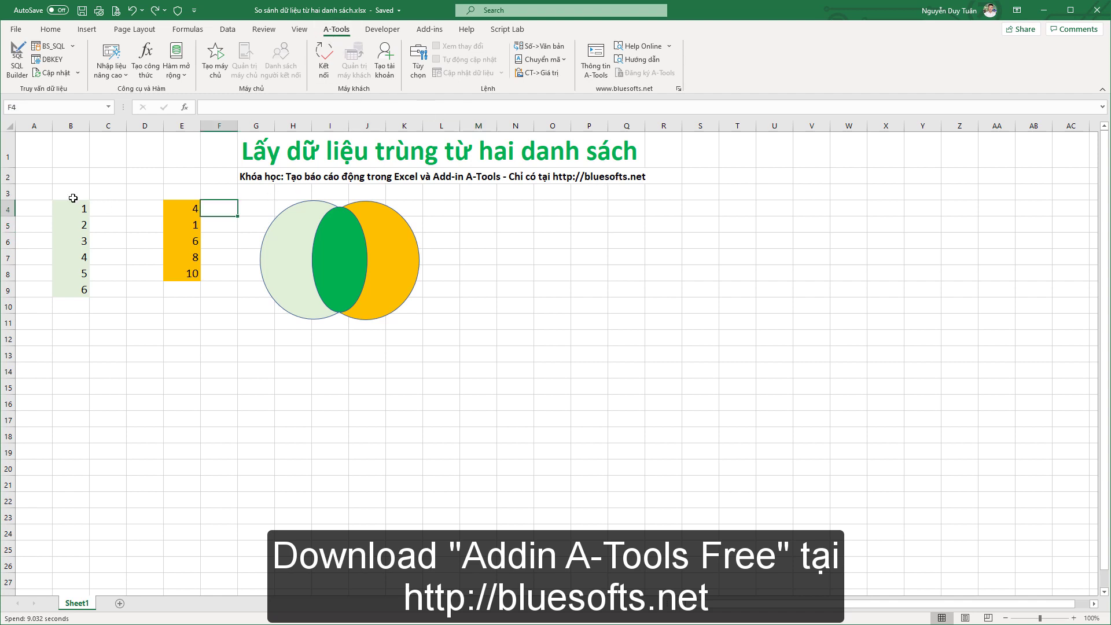
pyautogui.click(73, 205)
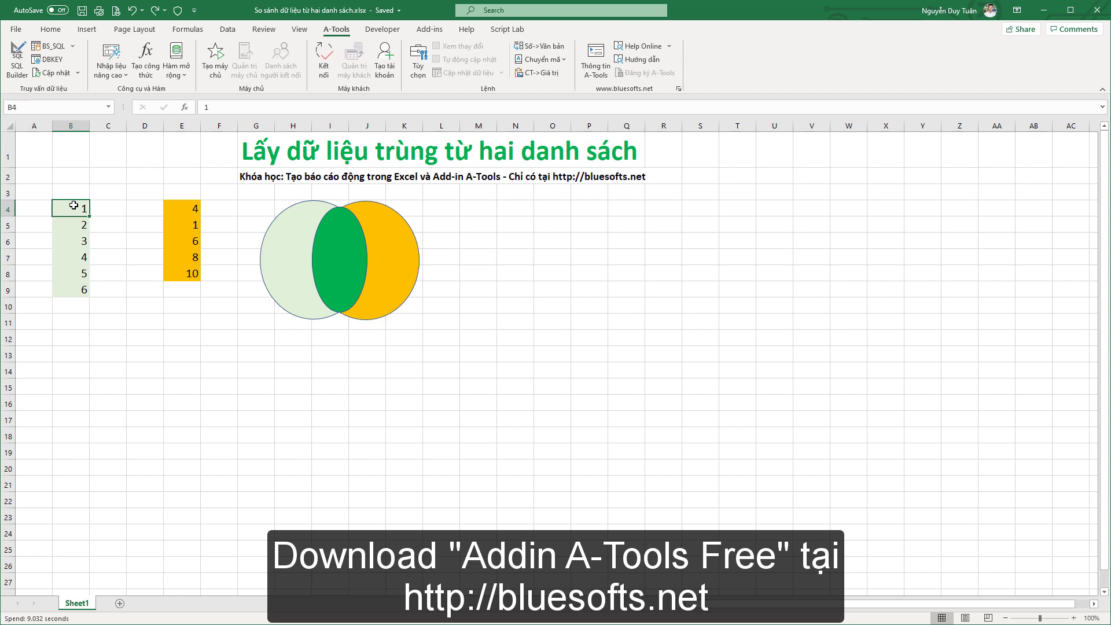
pyautogui.hotkey('shift', 'Down')
pyautogui.hotkey('shift', 'Down')
pyautogui.hotkey('shift', 'Down')
pyautogui.hotkey('shift', 'Down')
pyautogui.hotkey('shift', 'Down')
pyautogui.hotkey('shift', 'Down')
pyautogui.hotkey('shift', 'Right')
pyautogui.hotkey('shift', 'Right')
pyautogui.hotkey('shift', 'Right')
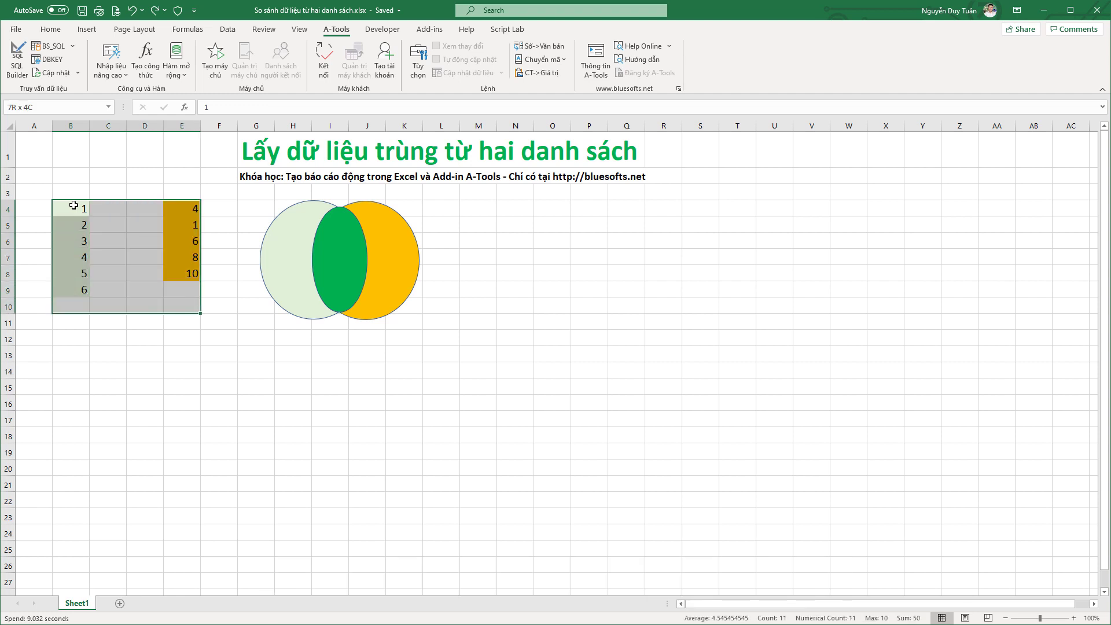
pyautogui.click(73, 207)
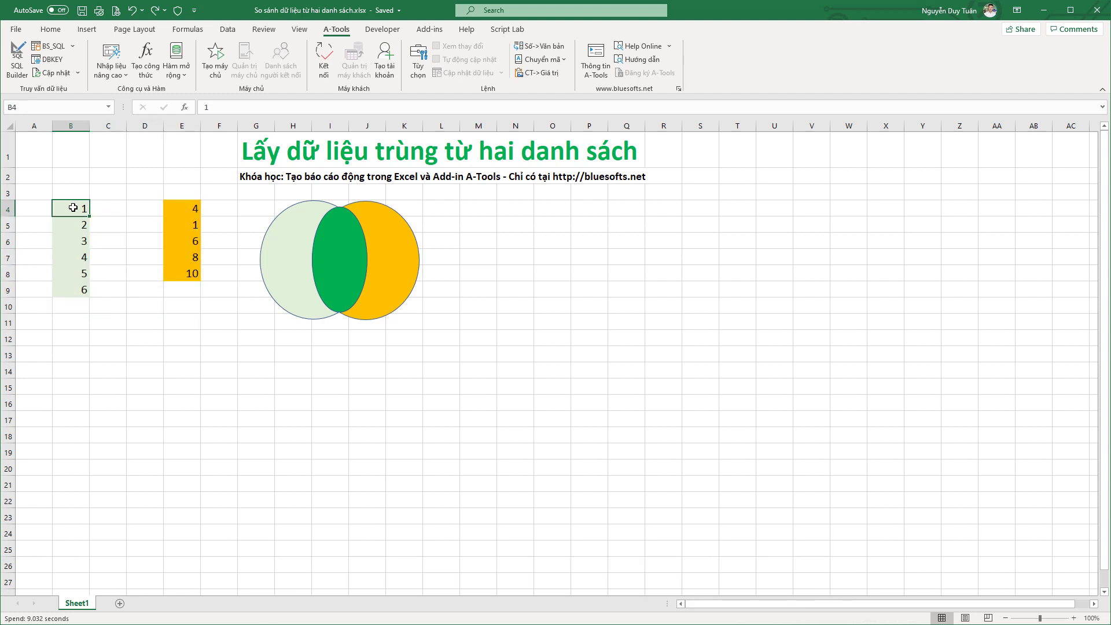
# - Reselect the first list's values from B4, then move to cell B3 for a header
pyautogui.hotkey('shift', 'Down')
pyautogui.hotkey('shift', 'Down')
pyautogui.hotkey('shift', 'Down')
pyautogui.hotkey('shift', 'Down')
pyautogui.hotkey('shift', 'Down')
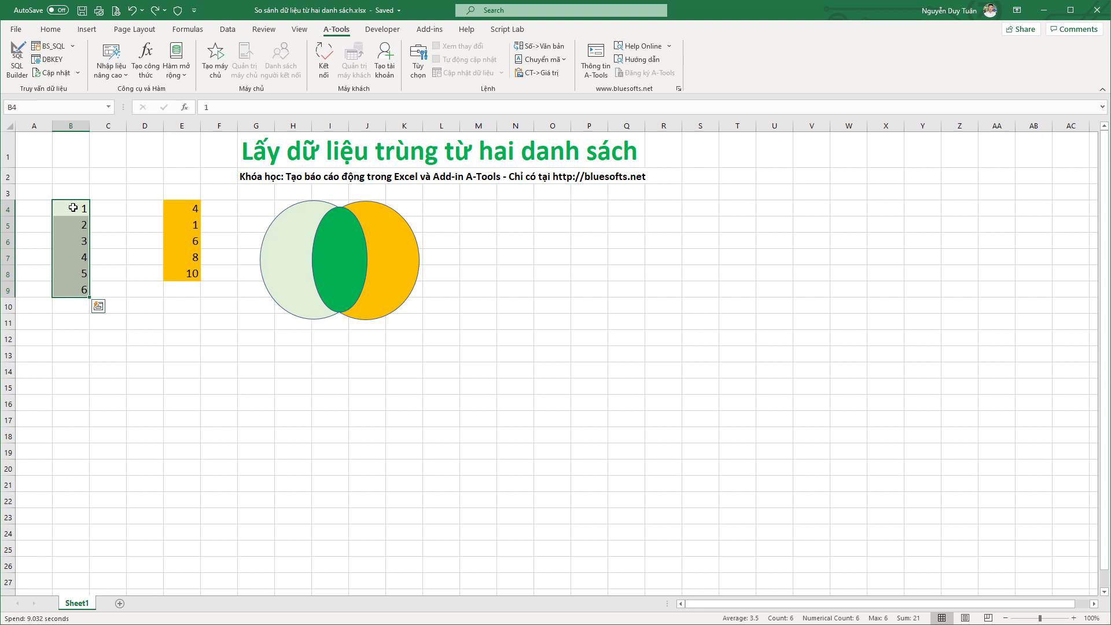
pyautogui.press('Up')
pyautogui.click(73, 207)
pyautogui.hotkey('ctrl', 'shift', 'Down')
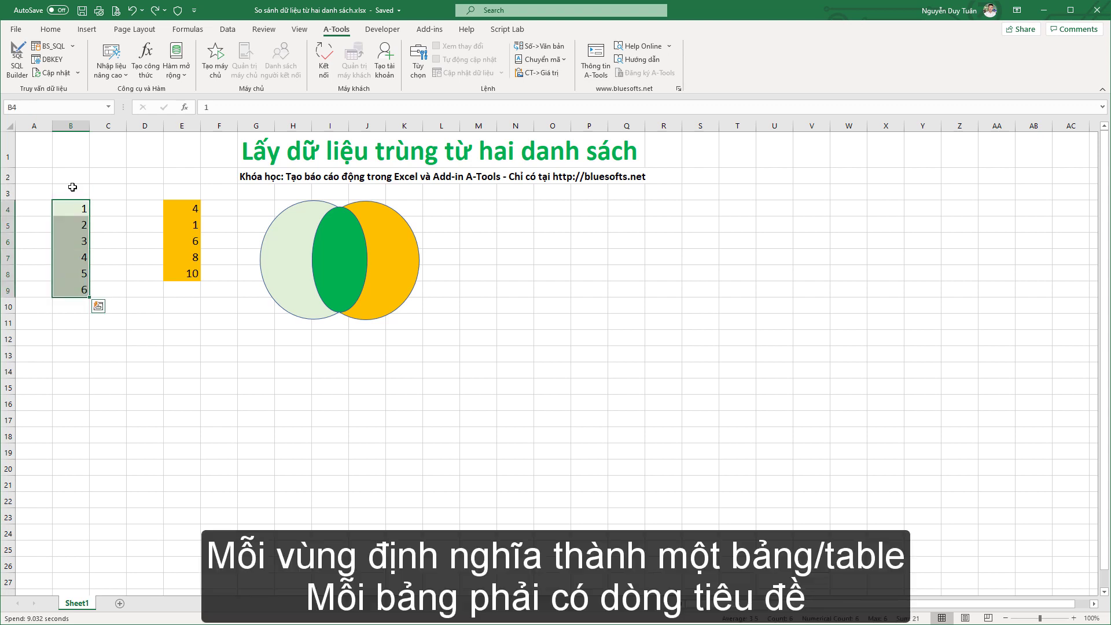
pyautogui.click(71, 187)
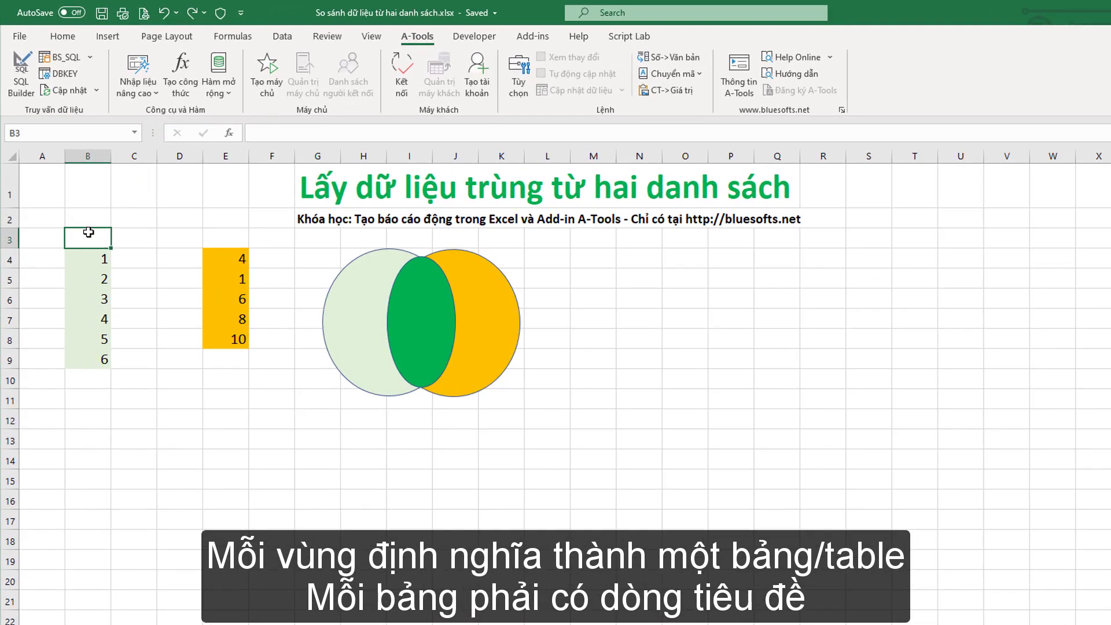
# - Enter the header COT in cell B3 and in cell E3
pyautogui.write('CO')
pyautogui.write('T')
pyautogui.press('Tab')
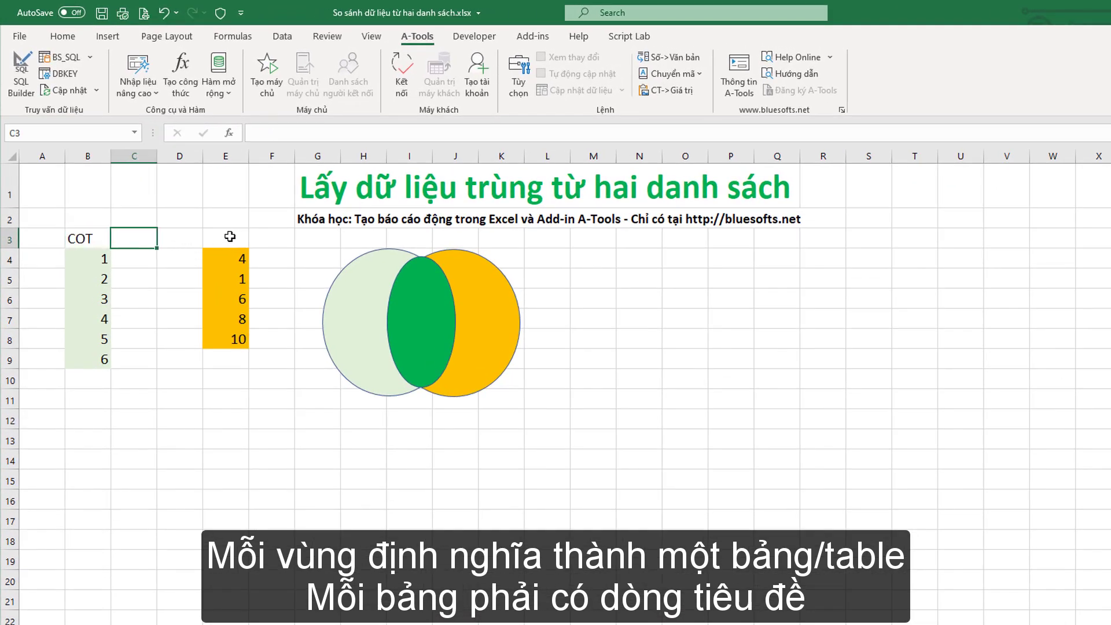
pyautogui.click(231, 236)
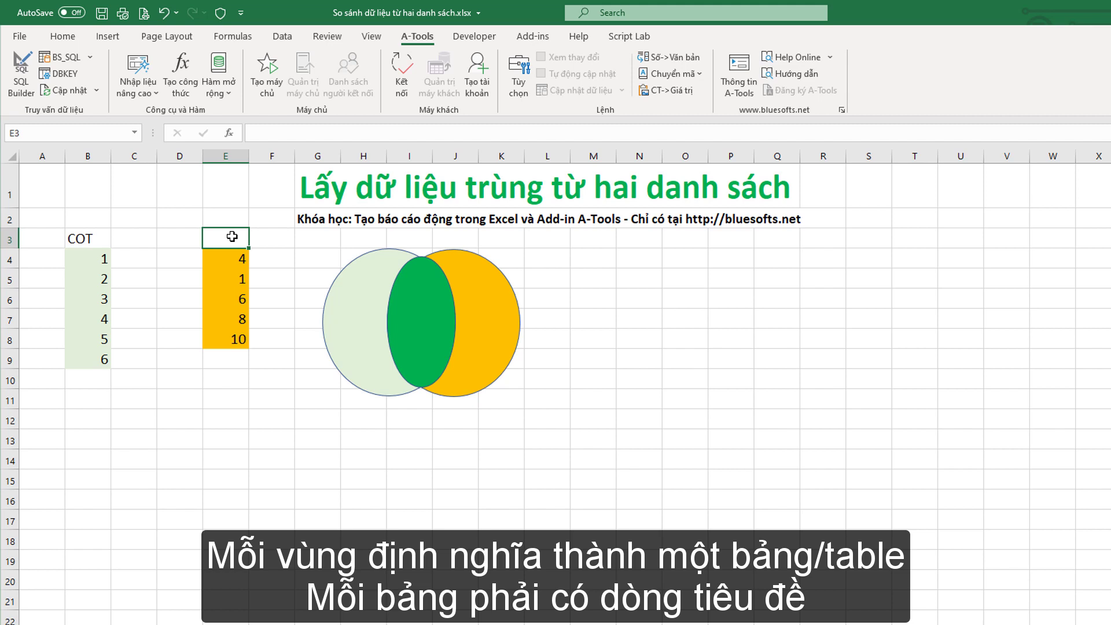
pyautogui.write('CO')
pyautogui.write('T')
pyautogui.press('Return')
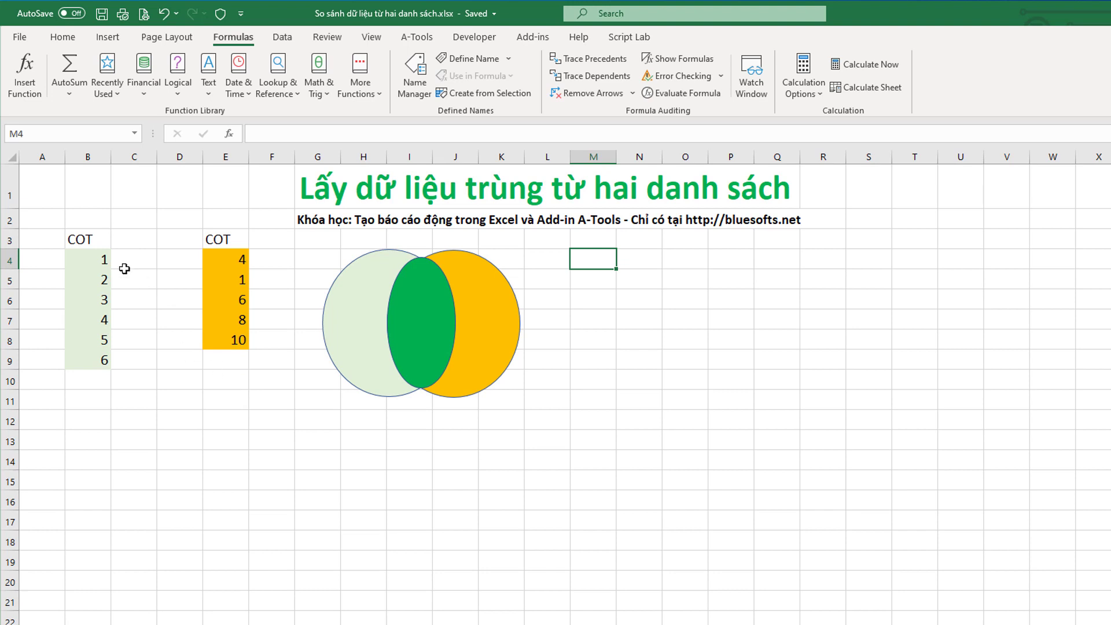
# - Select B3:B9, including the COT header, and define it as the name DANHSACH1
pyautogui.click(93, 241)
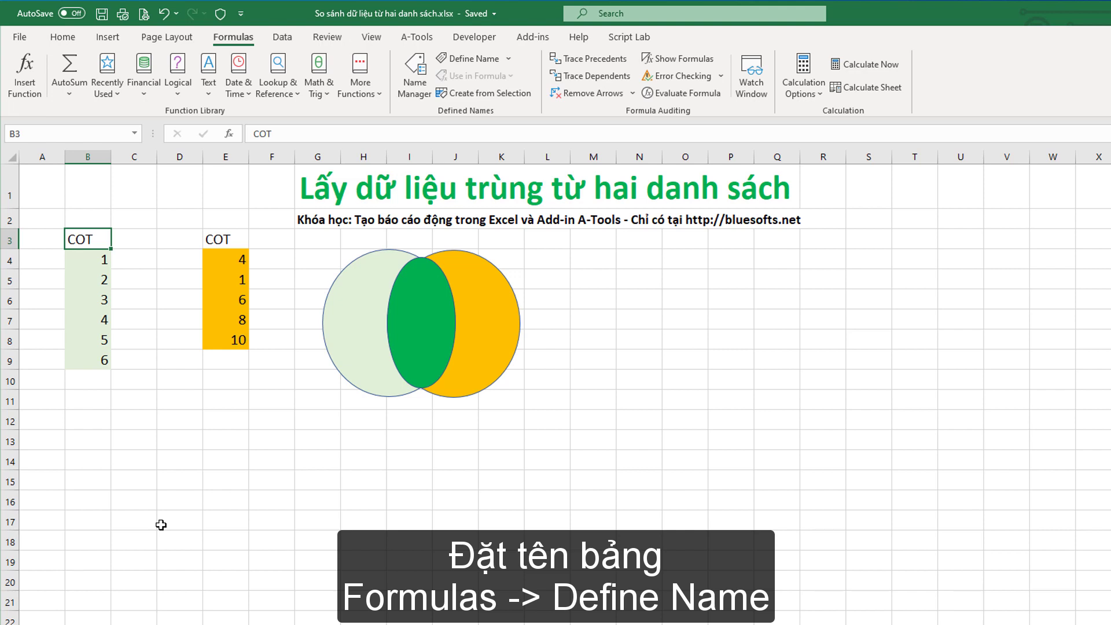
pyautogui.hotkey('ctrl', 'shift', 'Down')
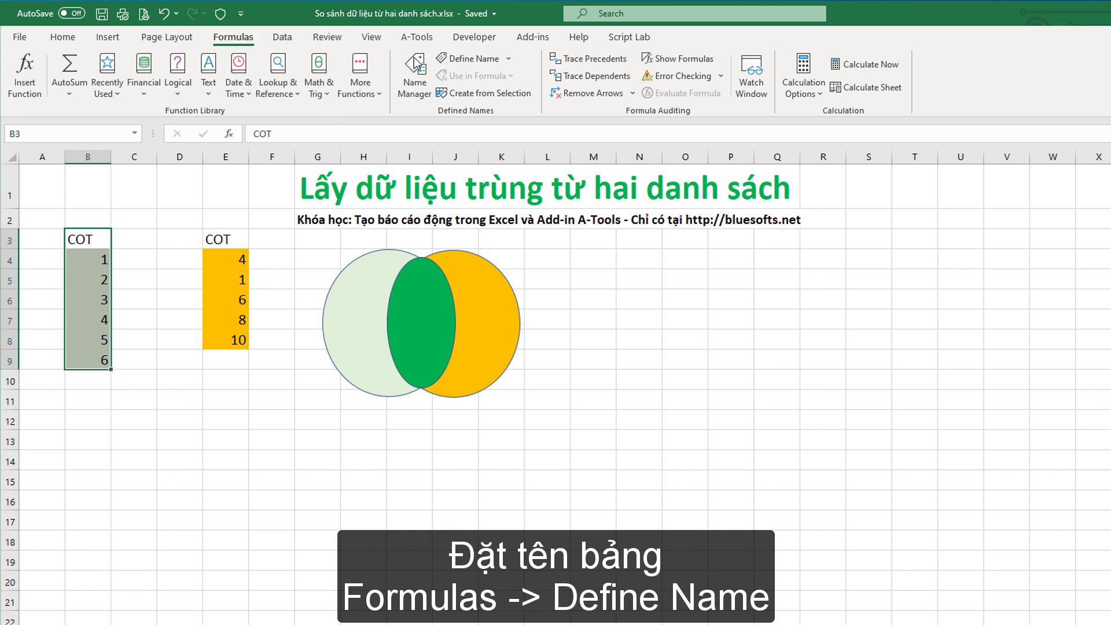
pyautogui.click(458, 61)
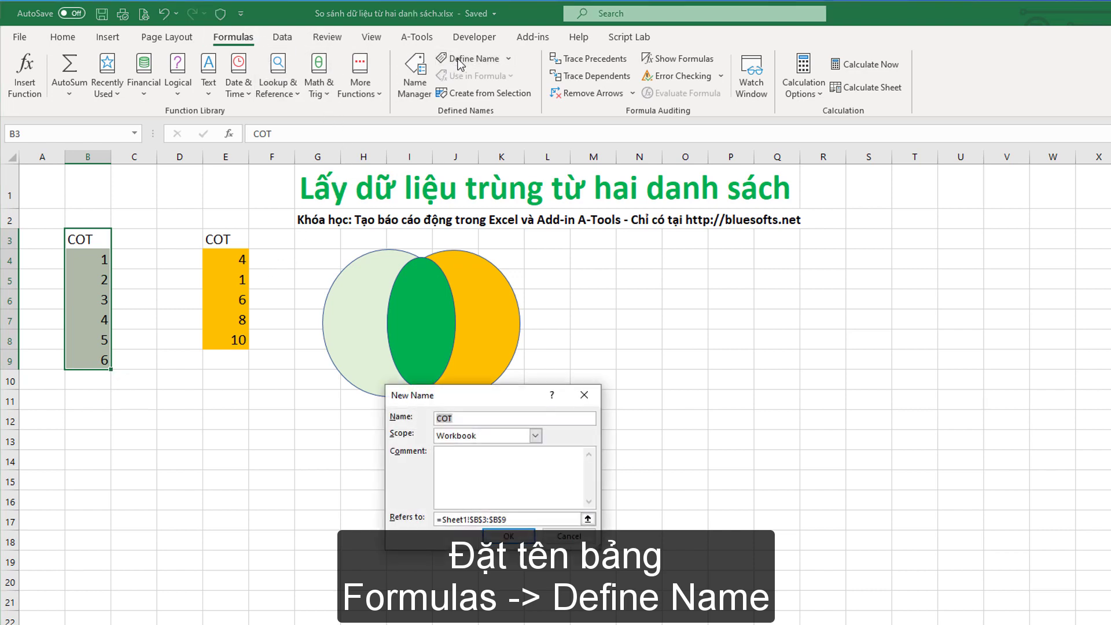
pyautogui.click(447, 417)
pyautogui.doubleClick(447, 417)
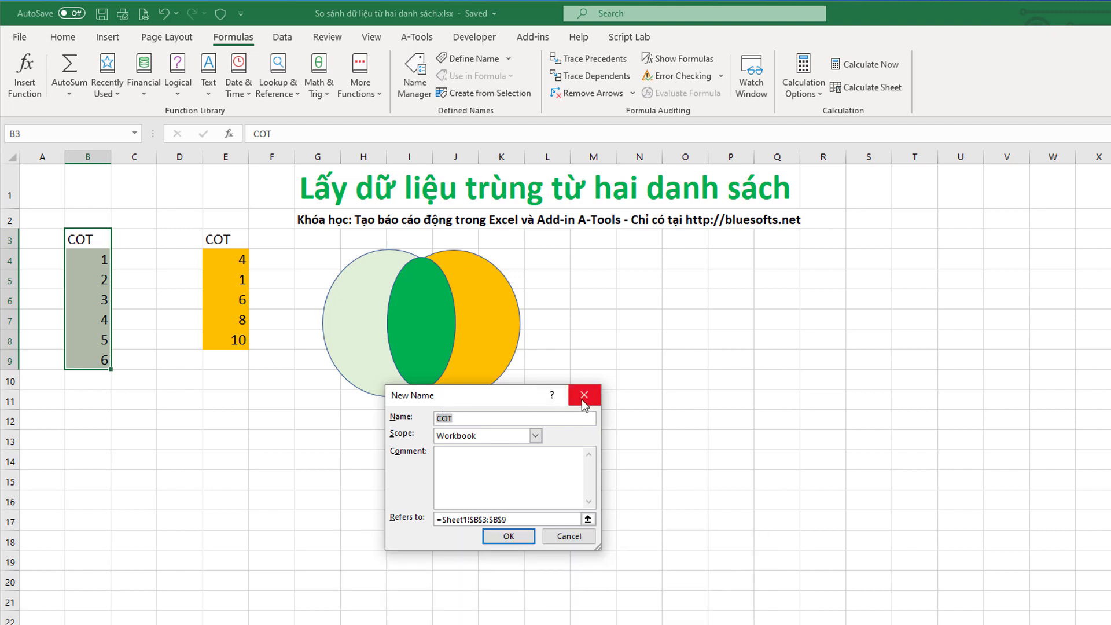
pyautogui.write('DANHS')
pyautogui.write('ACH1')
pyautogui.click(514, 537)
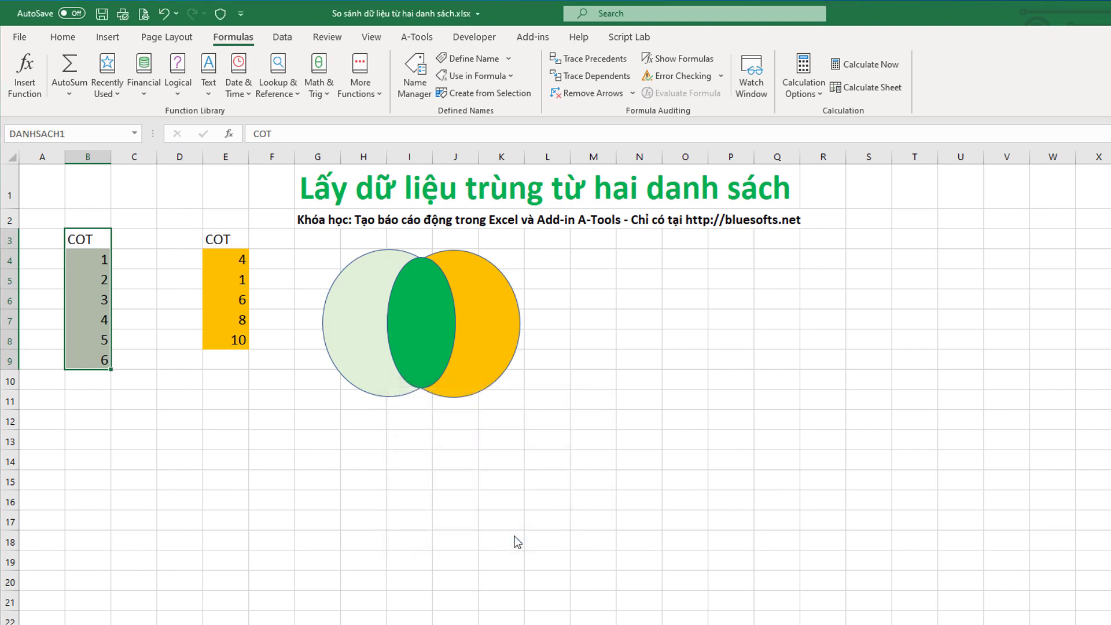
pyautogui.click(233, 243)
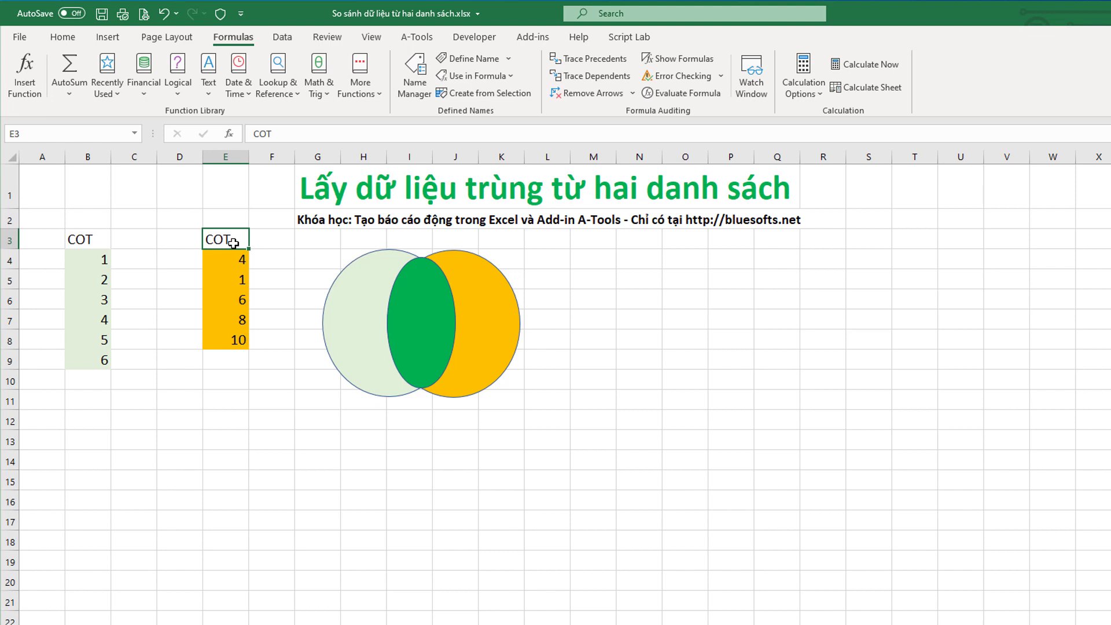
# - Extend the selection to E3:E8 and define it as the name DANHSACH2
pyautogui.hotkey('ctrl', 'shift', 'Down')
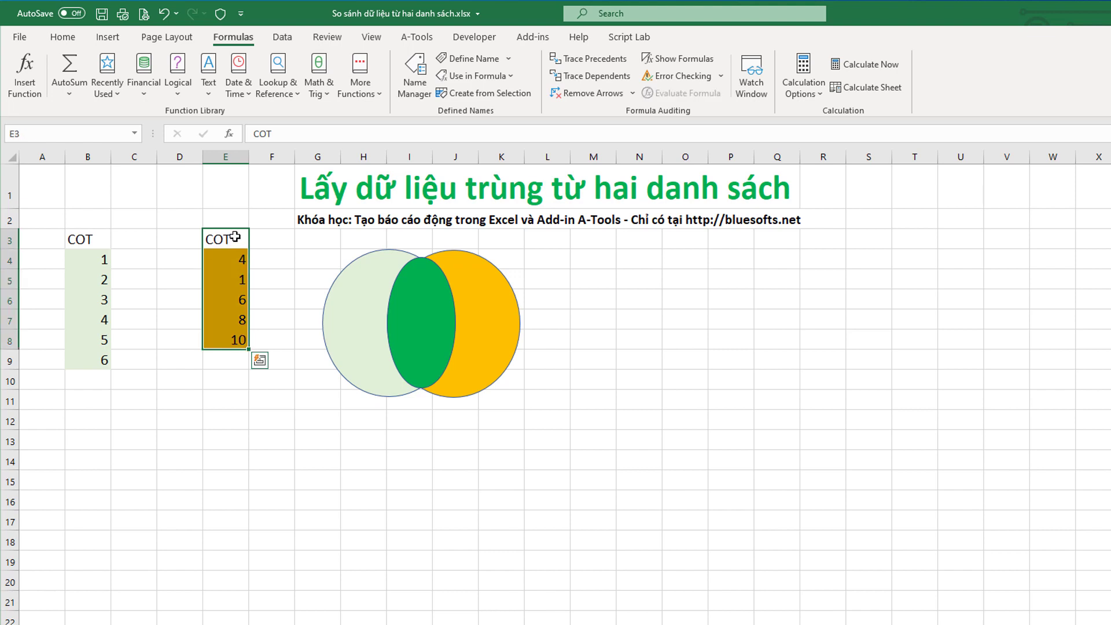
pyautogui.click(467, 60)
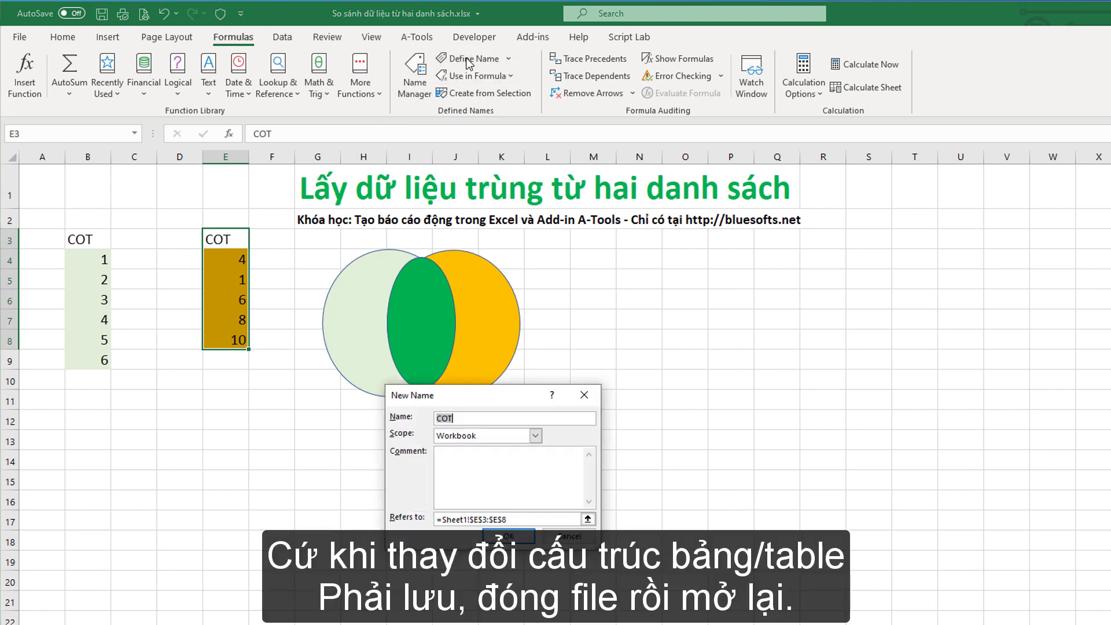
pyautogui.write('D')
pyautogui.write('S')
pyautogui.write('2')
pyautogui.click(508, 536)
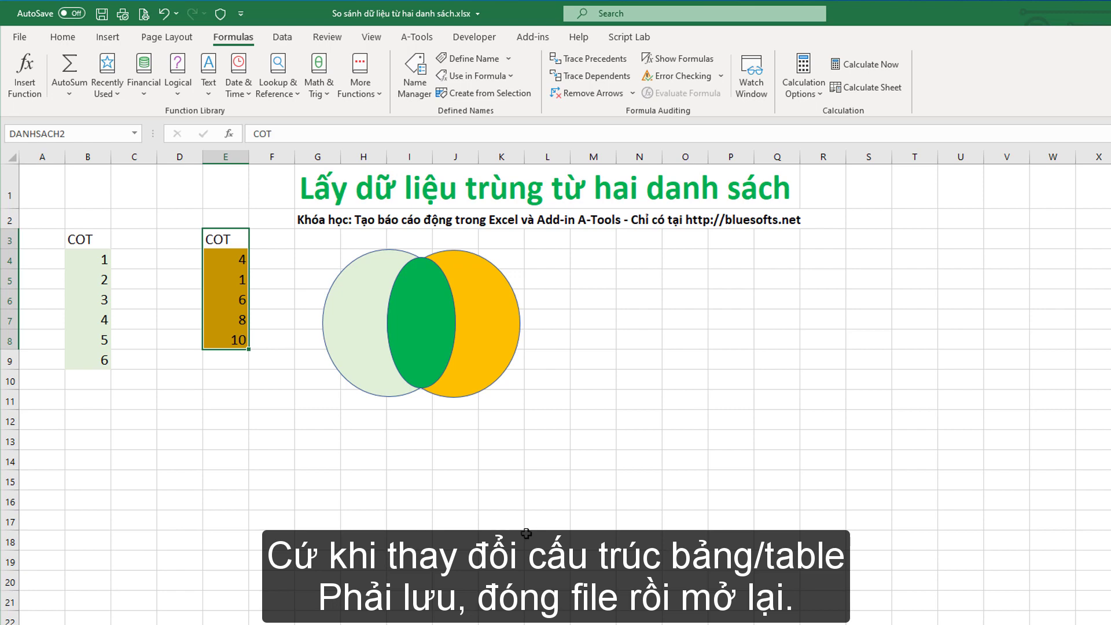
# - Save and close the workbook, reopen it from File Explorer, and select cell M4
pyautogui.click(602, 266)
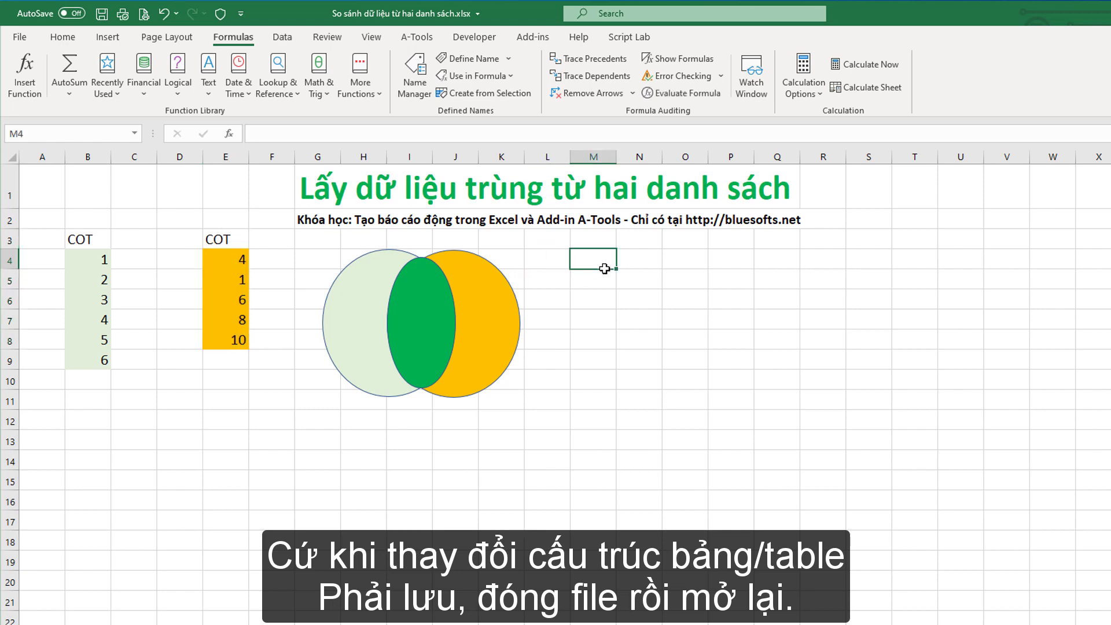
pyautogui.hotkey('ctrl', 's')
pyautogui.hotkey('alt', 'F4')
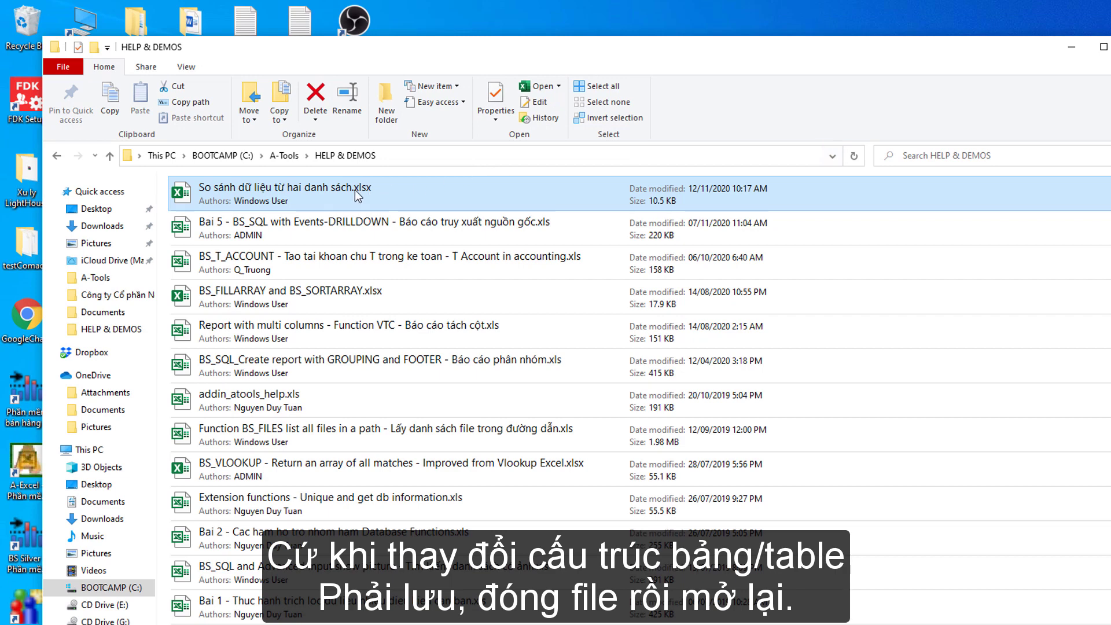
pyautogui.doubleClick(355, 190)
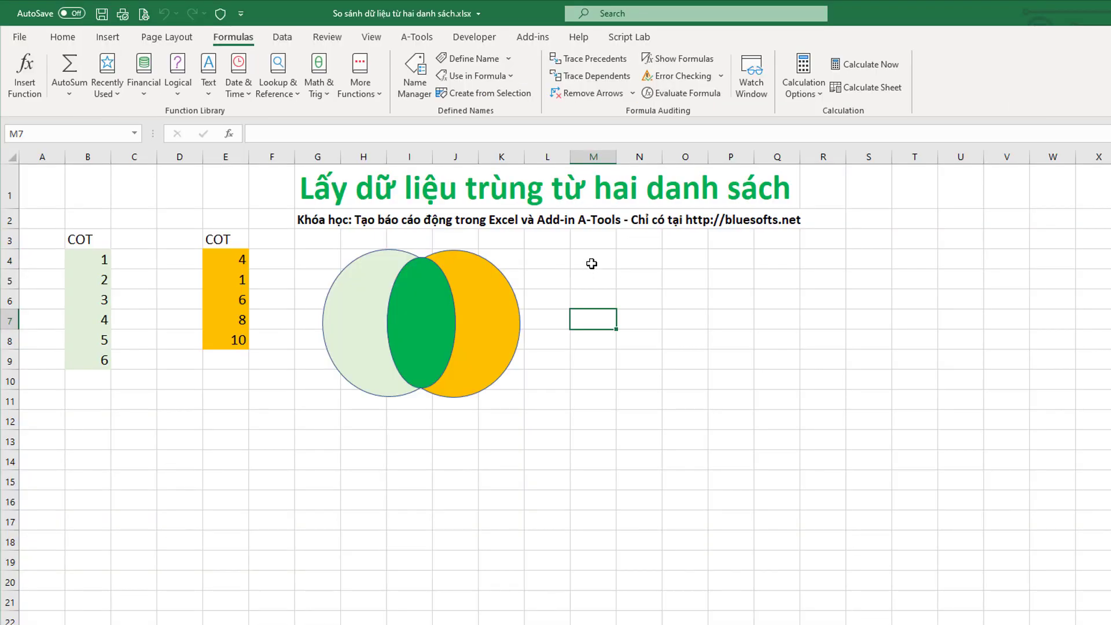
pyautogui.click(591, 264)
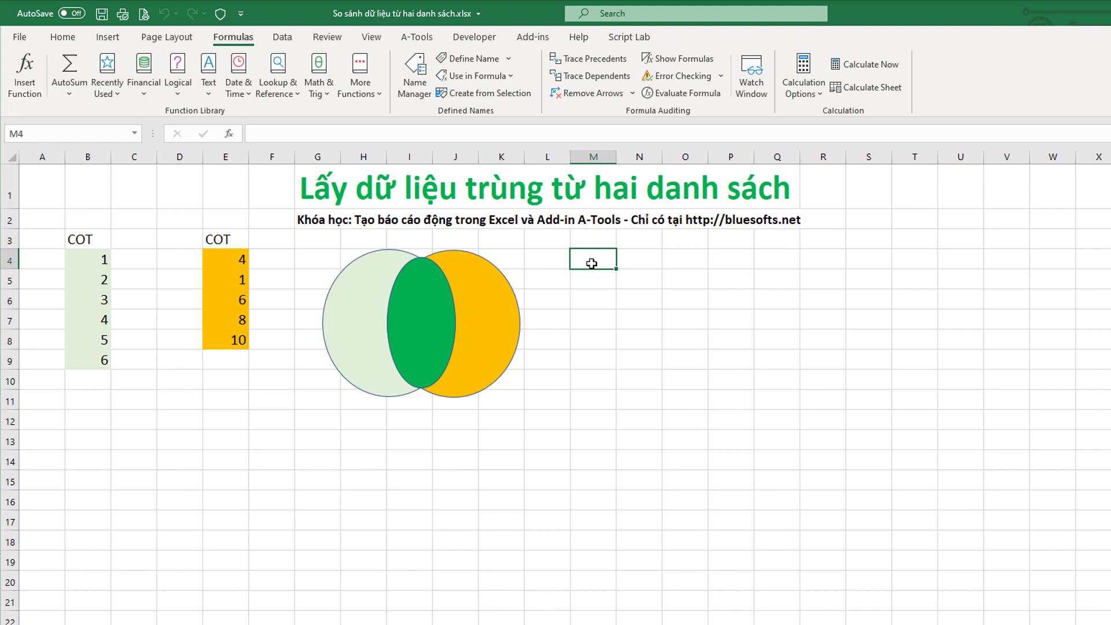
# - Open the A-Tools SQL Builder and add the DANHSACH1 and DANHSACH2 tables to the canvas
pyautogui.click(426, 40)
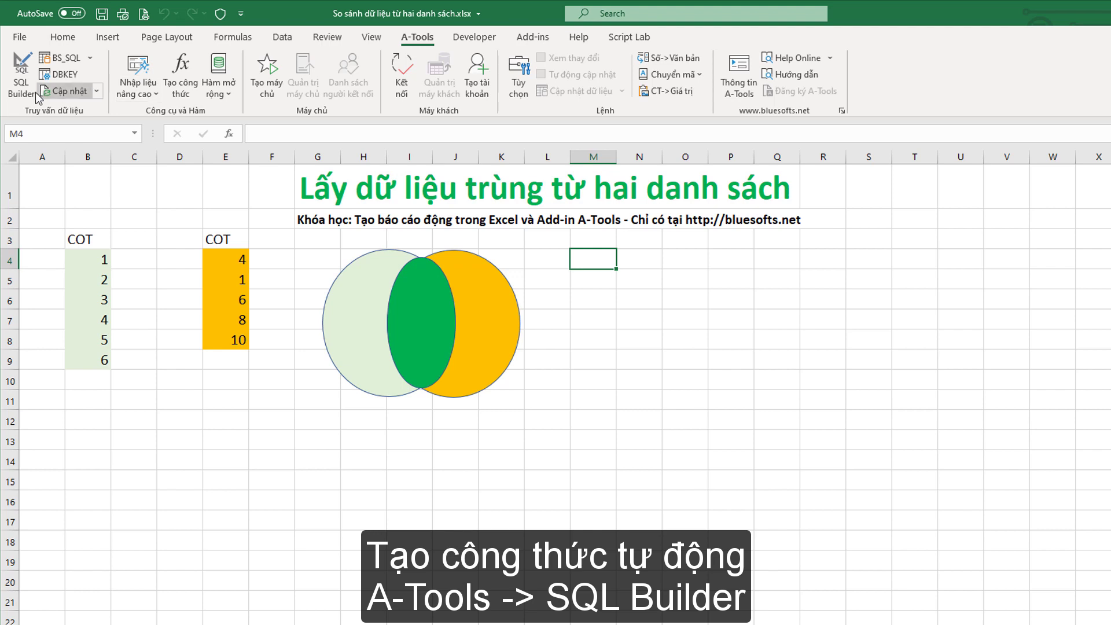
pyautogui.click(22, 81)
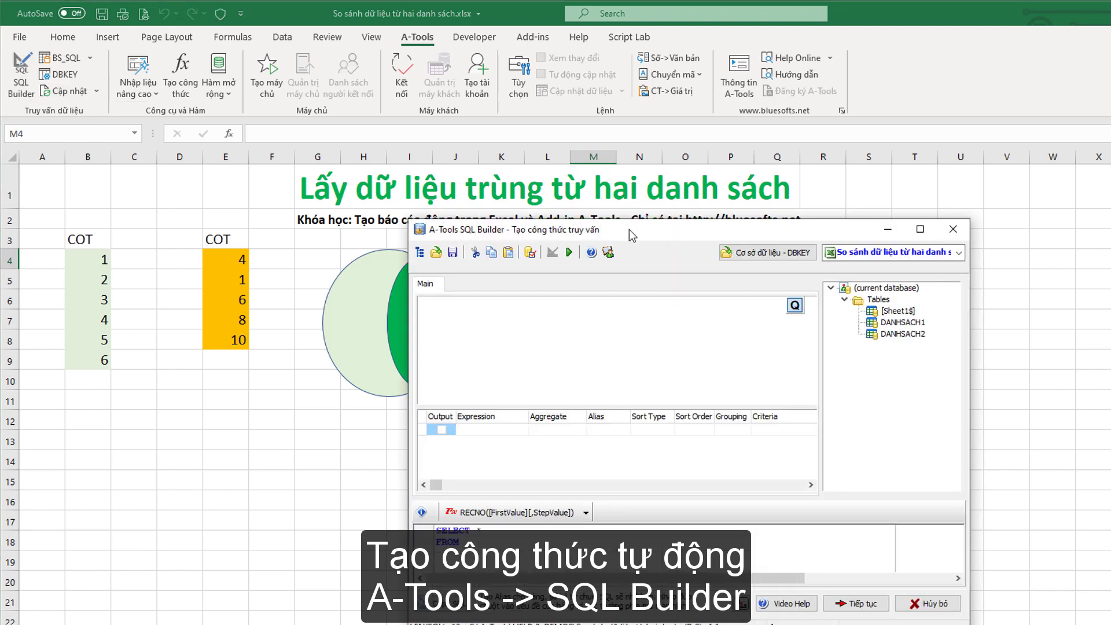
pyautogui.moveTo(625, 237); pyautogui.dragTo(539, 252)
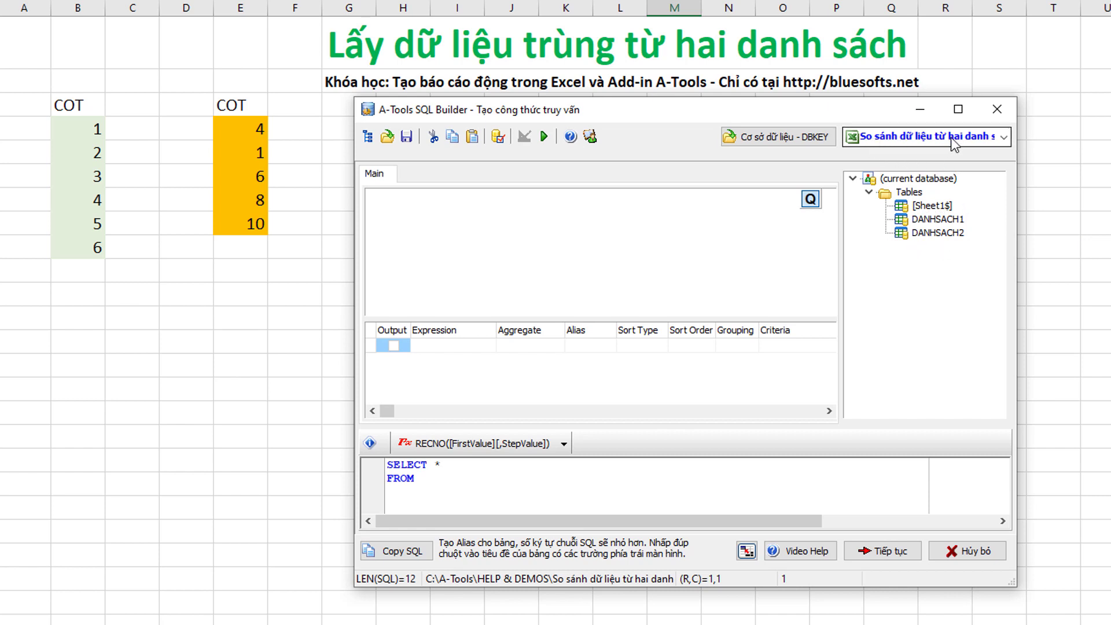
pyautogui.click(931, 234)
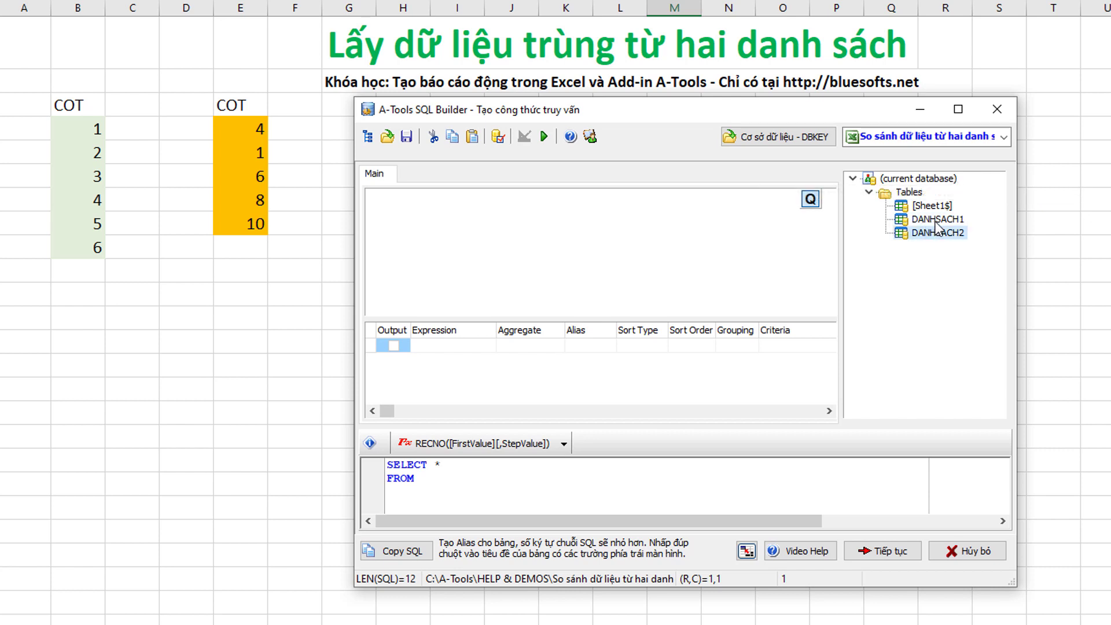
pyautogui.click(935, 222)
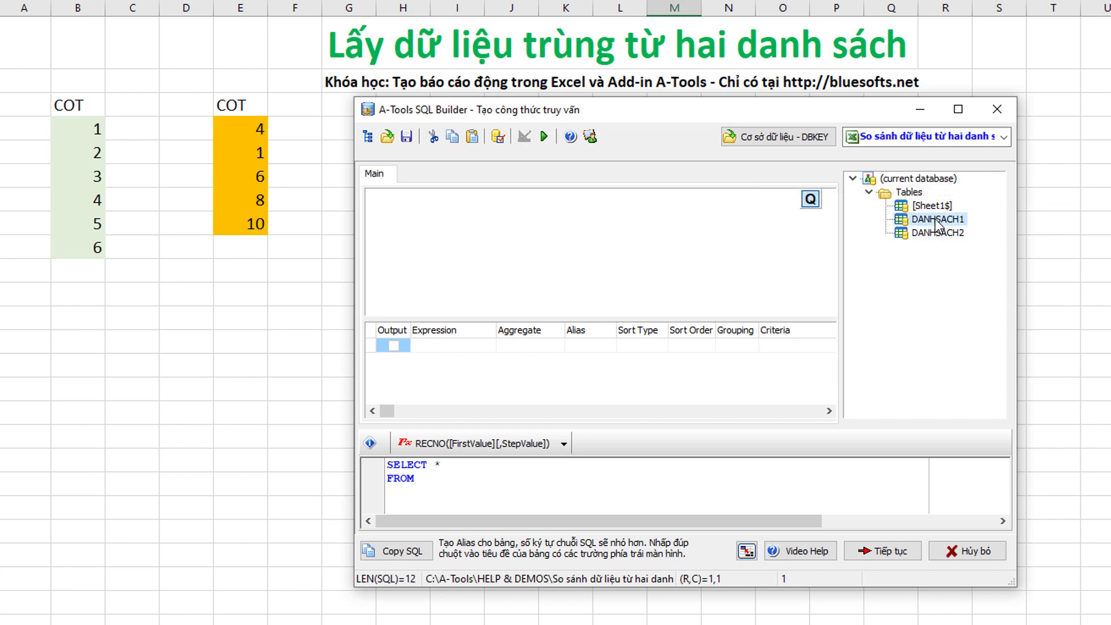
pyautogui.moveTo(935, 223); pyautogui.dragTo(486, 198)
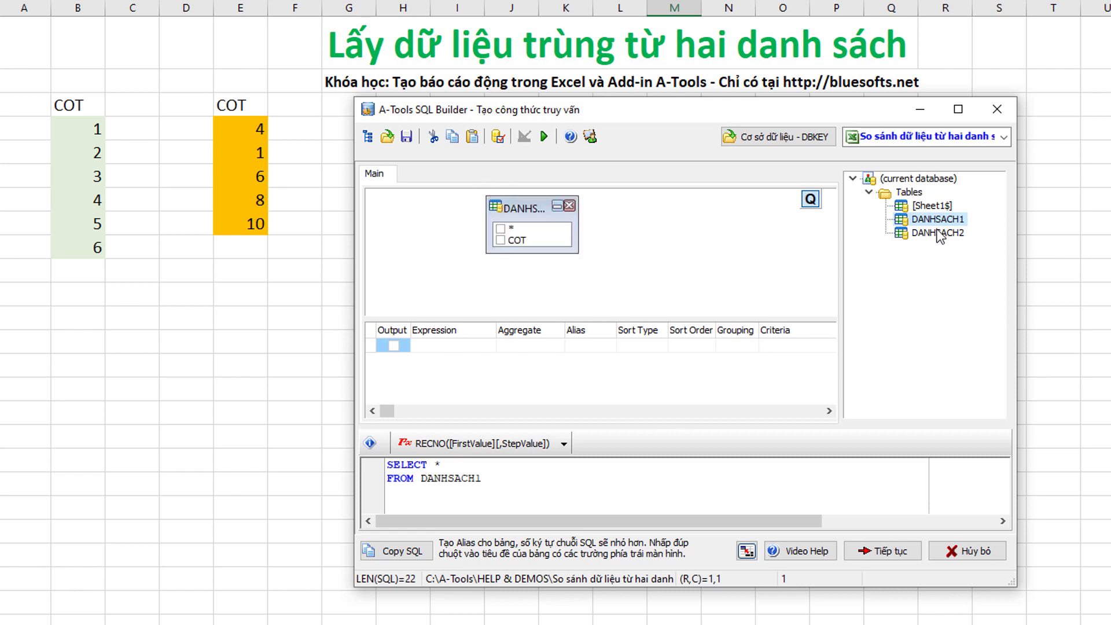
pyautogui.moveTo(938, 233); pyautogui.dragTo(648, 198)
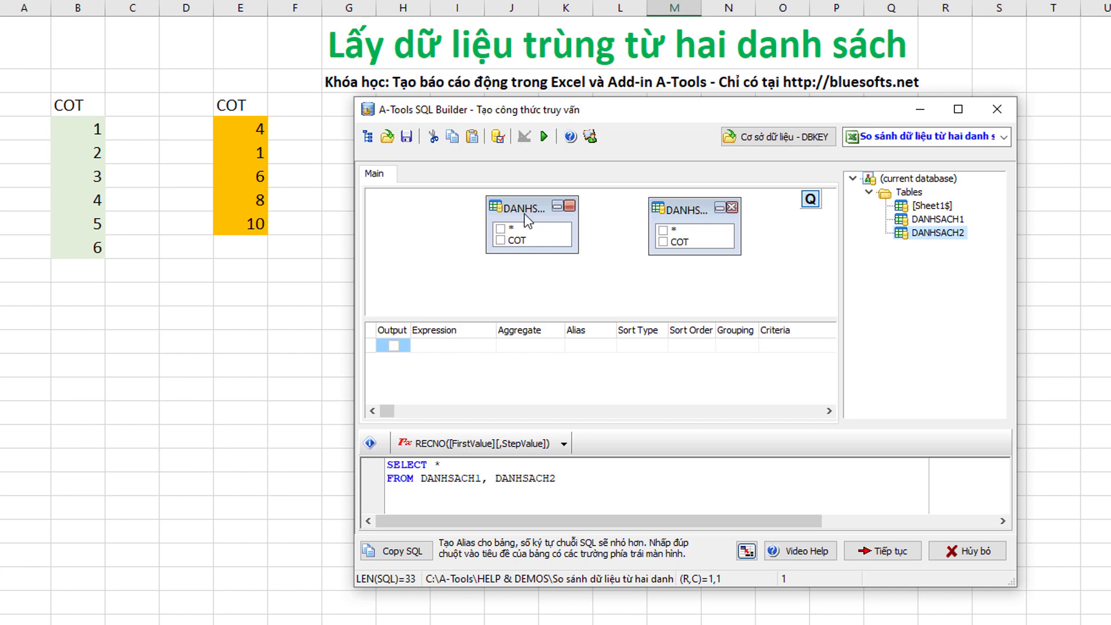
# - Join the two tables on their COT fields and output DANHSACH1.COT
pyautogui.moveTo(486, 218); pyautogui.dragTo(433, 218)
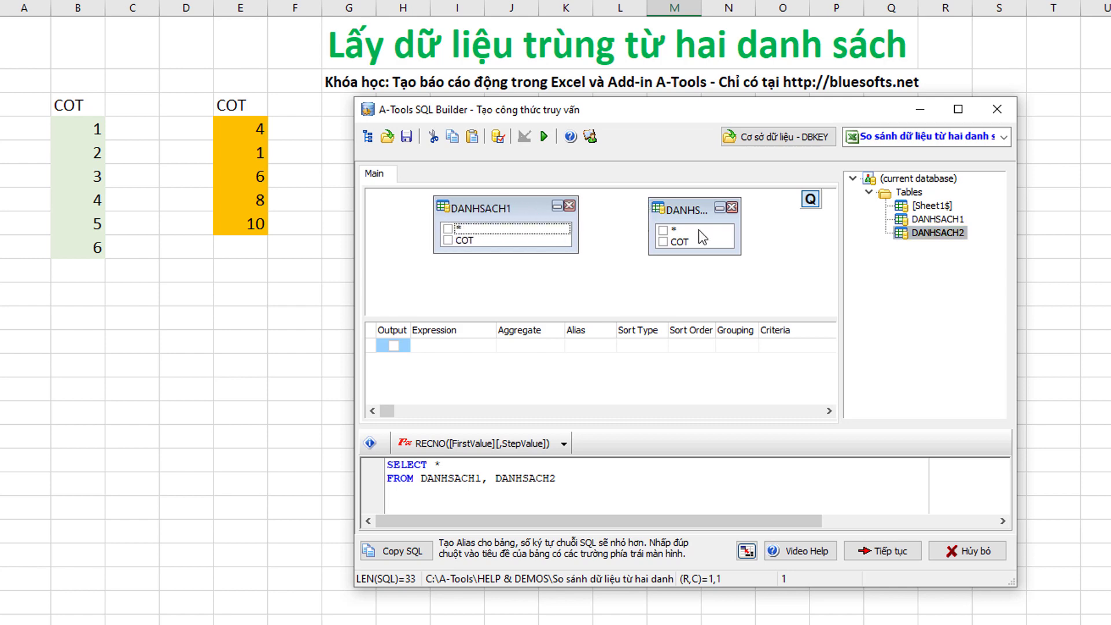
pyautogui.moveTo(740, 238); pyautogui.dragTo(773, 238)
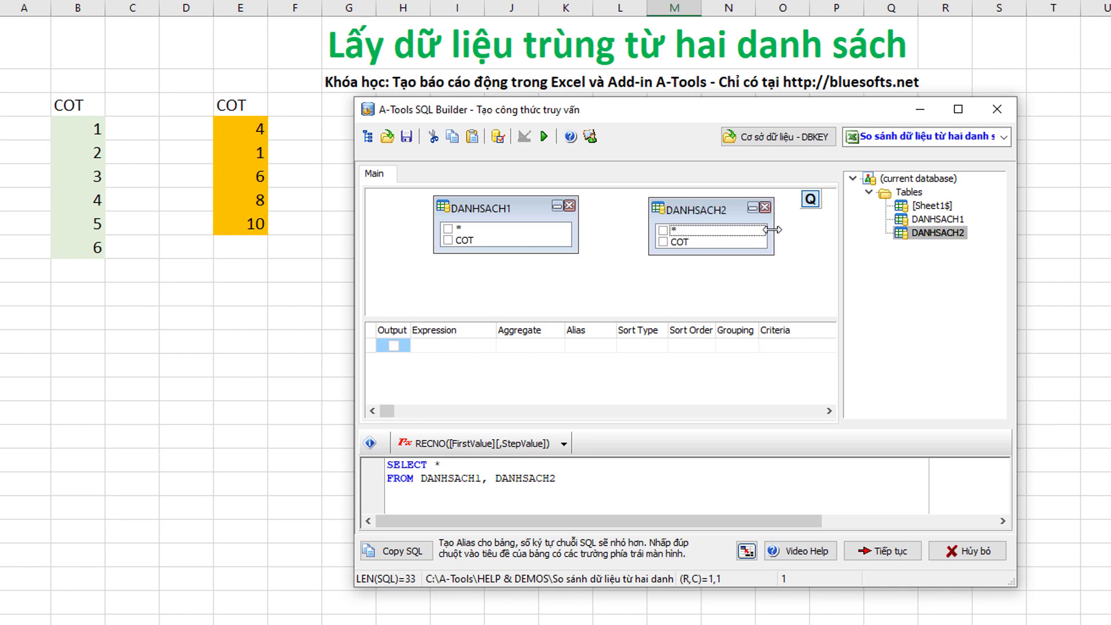
pyautogui.click(475, 240)
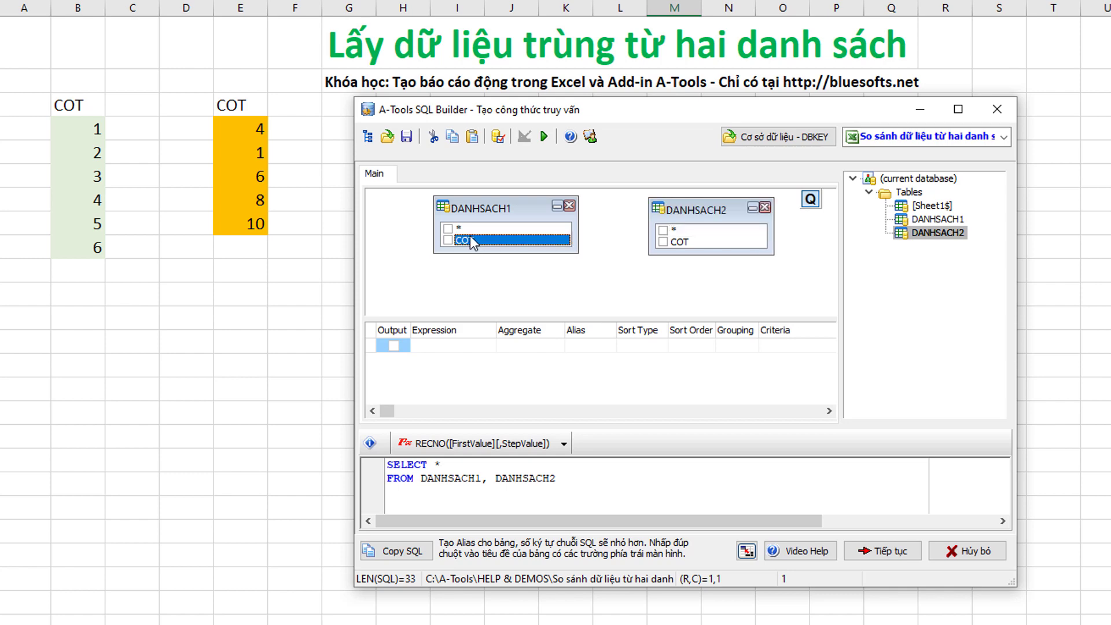
pyautogui.moveTo(473, 242); pyautogui.dragTo(685, 249)
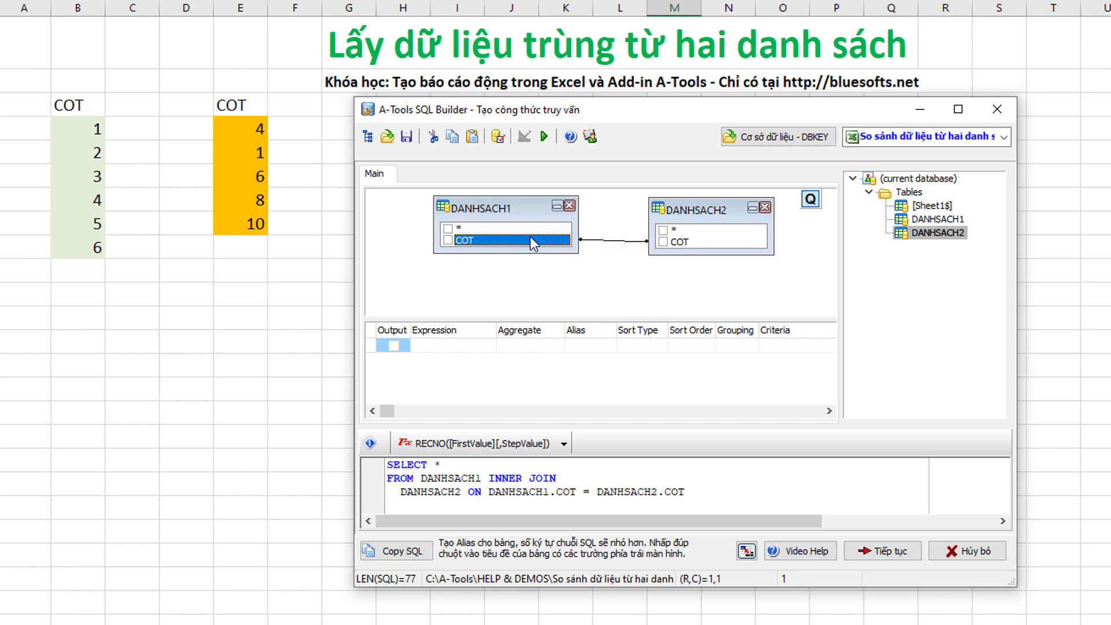
pyautogui.click(448, 239)
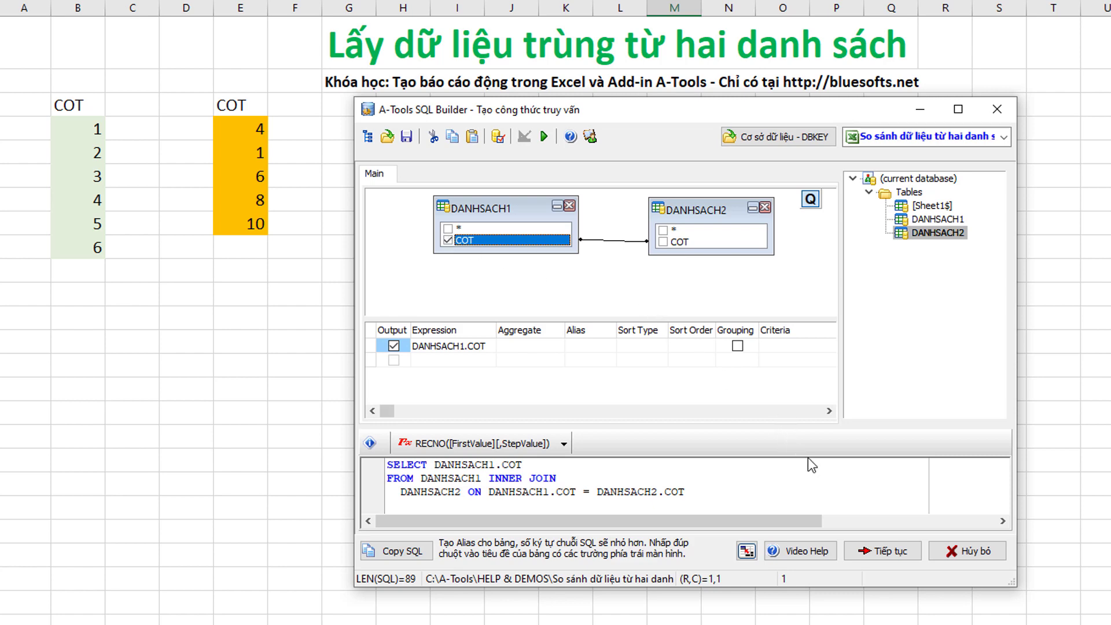
# - Insert the query as a BS_SQL formula at M4, returning COT values 4, 1 and 6
pyautogui.click(888, 555)
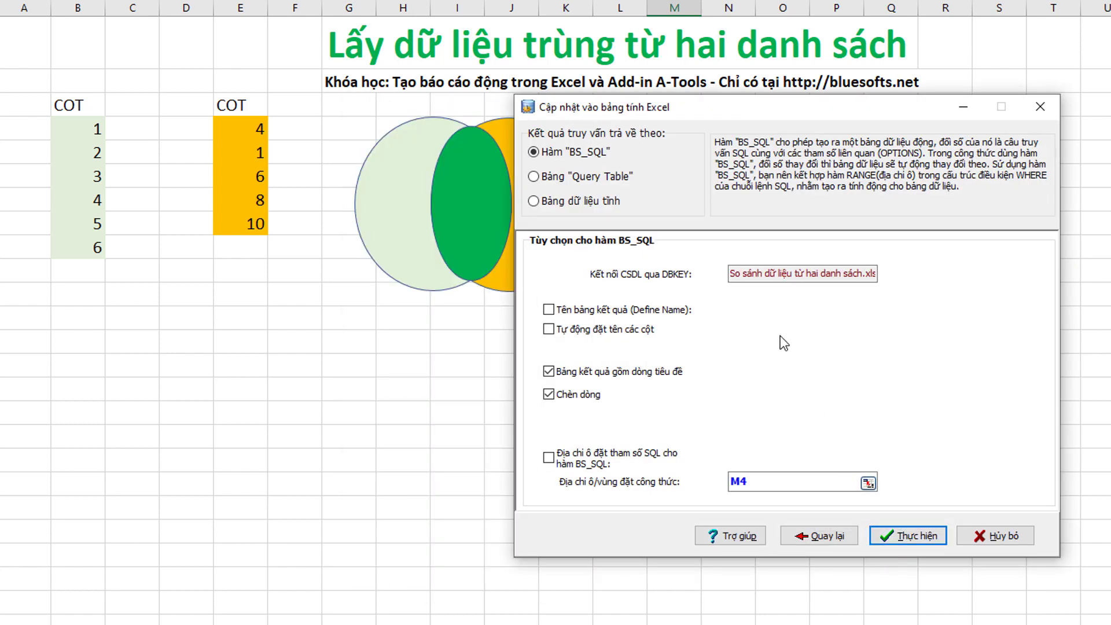
pyautogui.moveTo(638, 116); pyautogui.dragTo(481, 124)
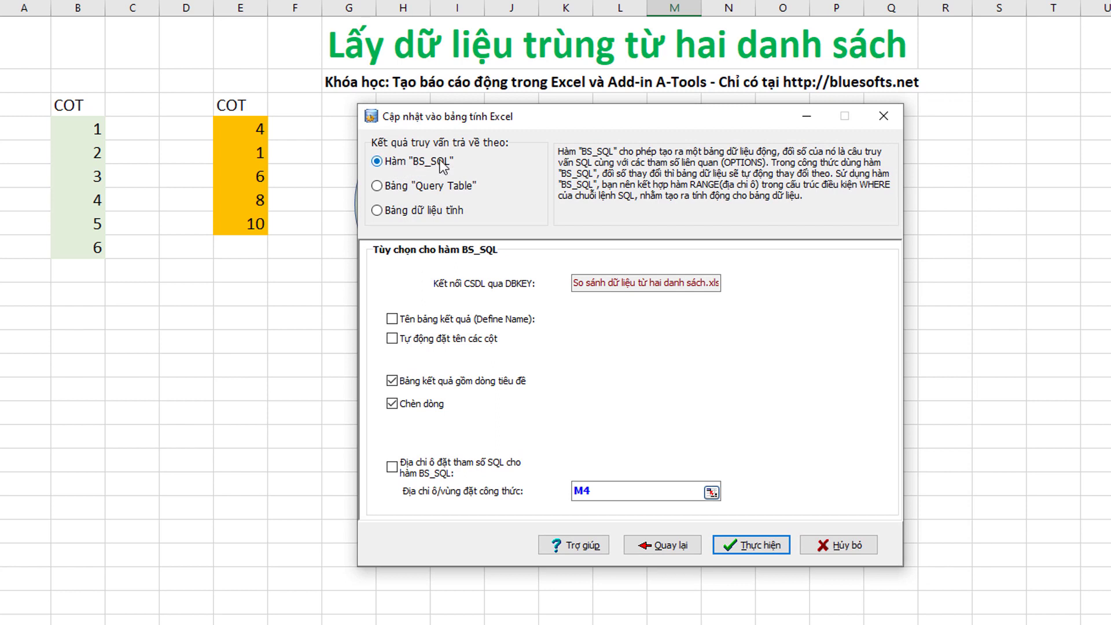
pyautogui.click(760, 546)
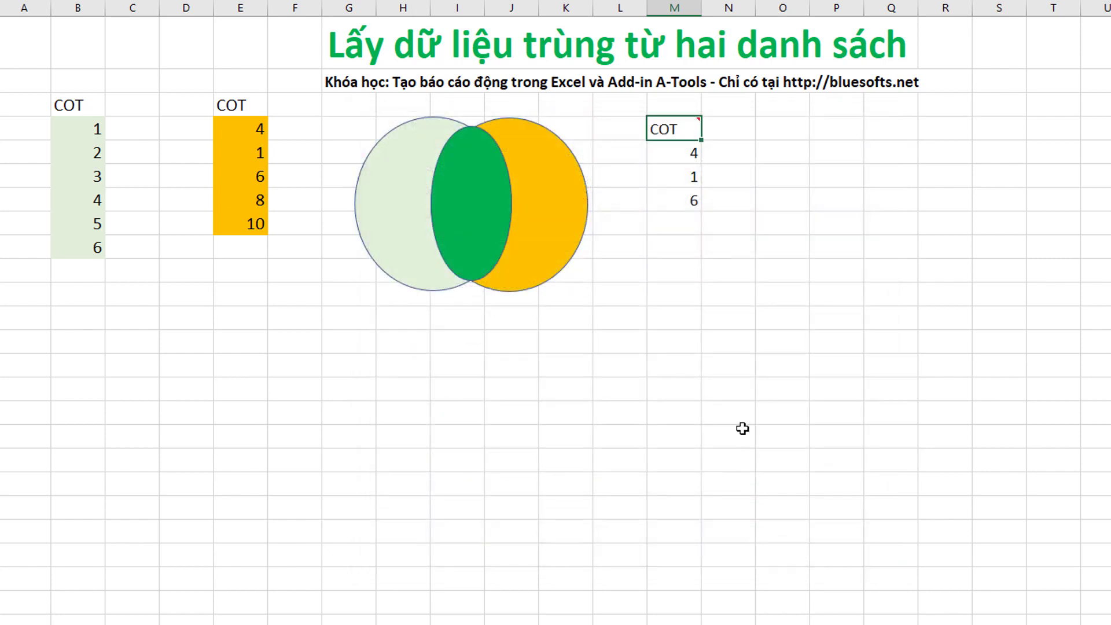
# - Change the second list's E5 value from 1 to 3
pyautogui.click(693, 160)
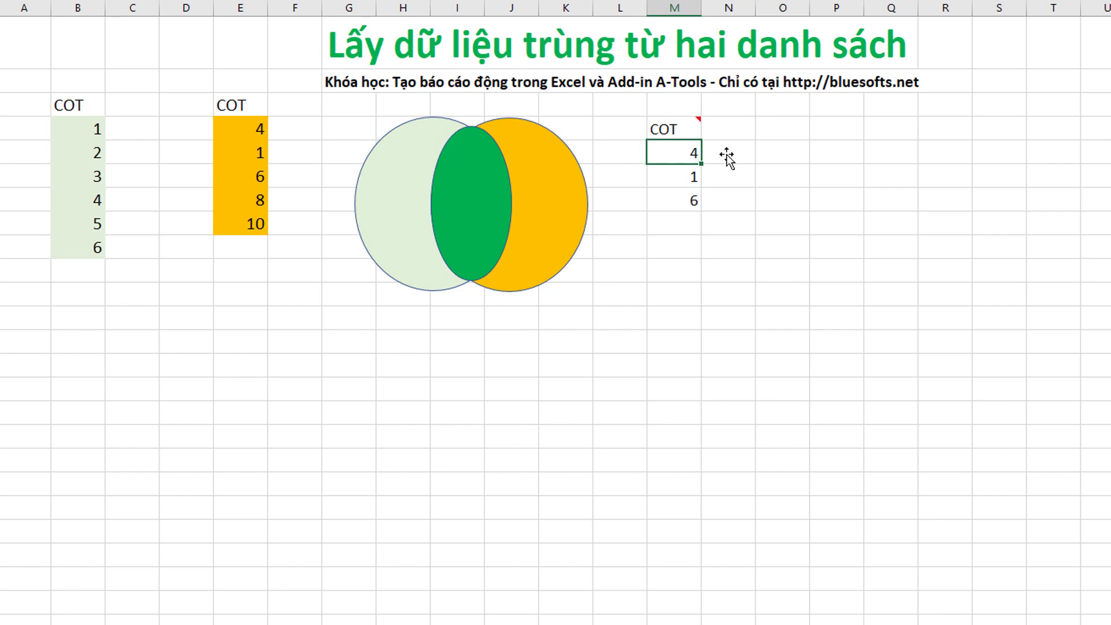
pyautogui.hotkey('shift', 'Down')
pyautogui.hotkey('shift', 'Down')
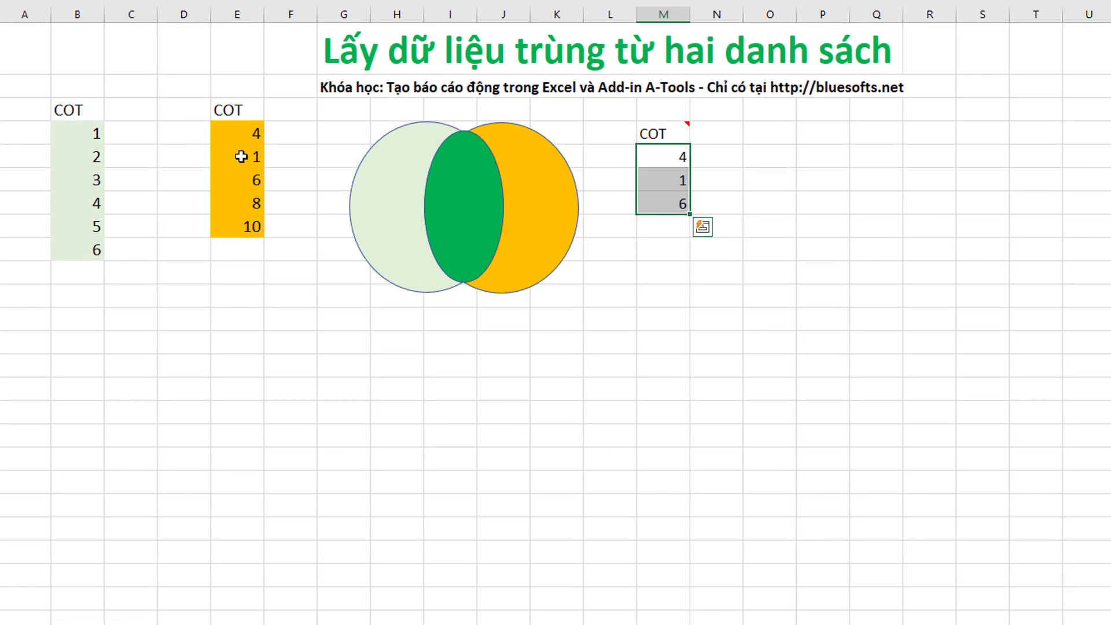
pyautogui.click(240, 157)
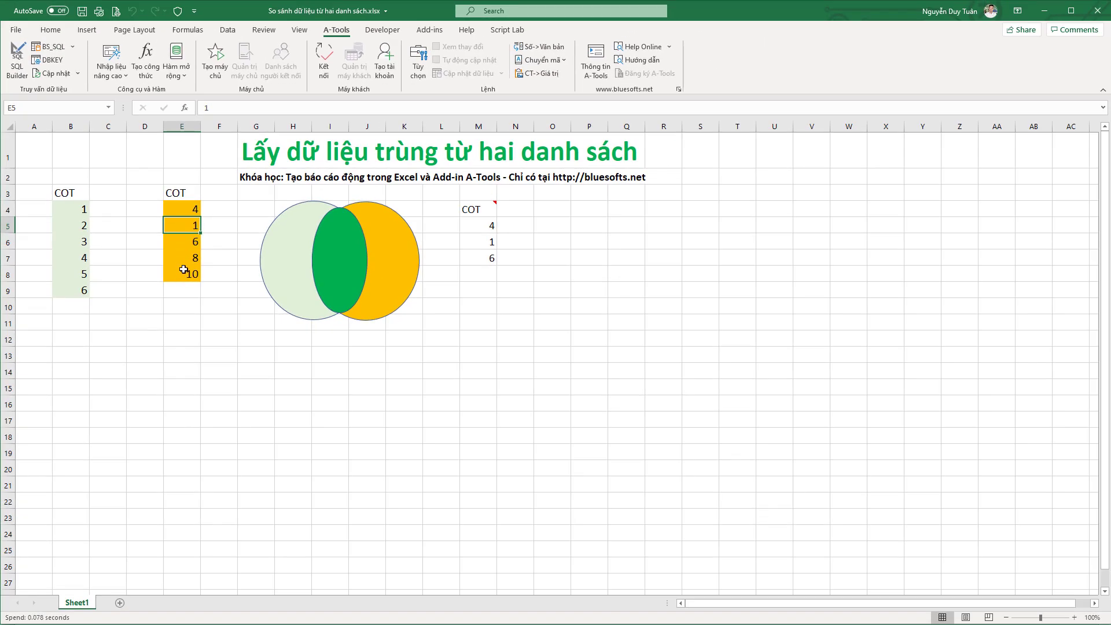
pyautogui.write('3')
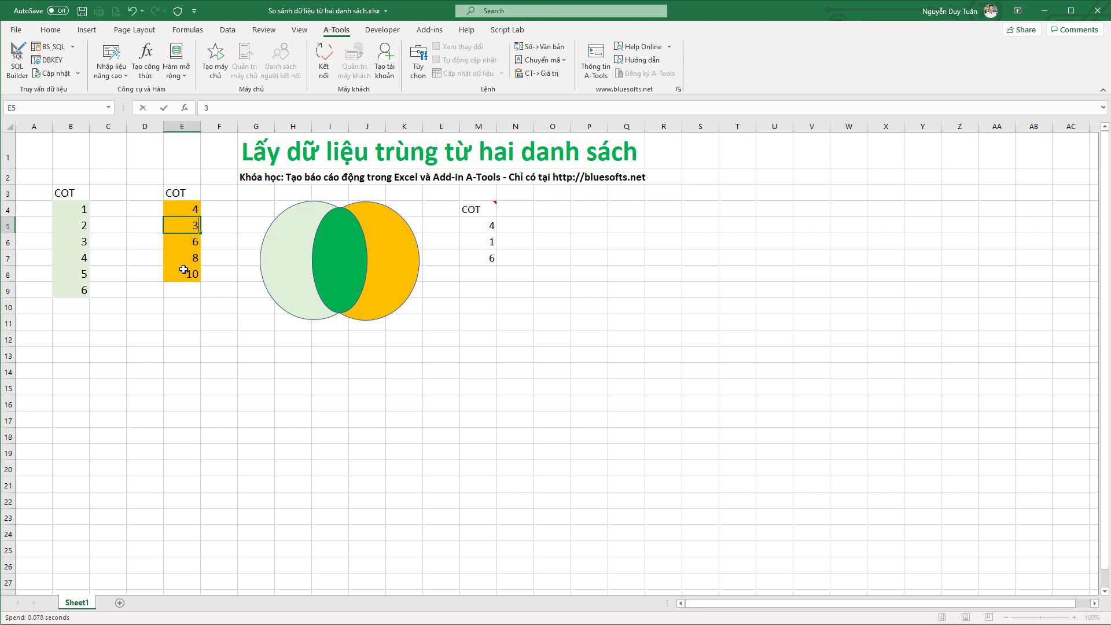
pyautogui.press('Return')
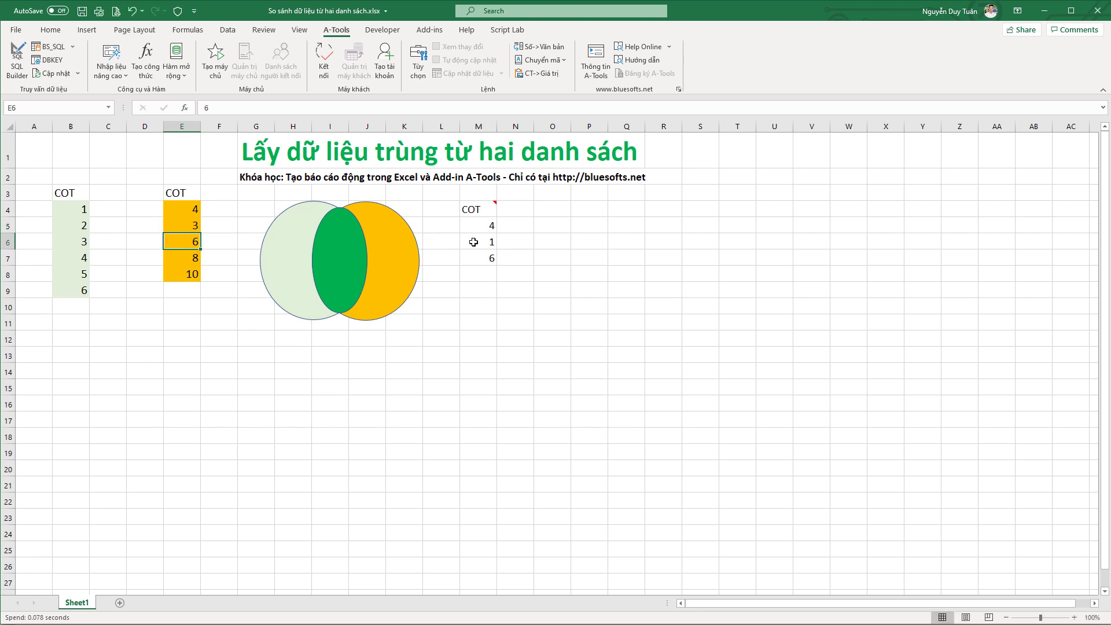
# - Refresh the BS_SQL result in column M so it lists 4, 3 and 6
pyautogui.click(474, 242)
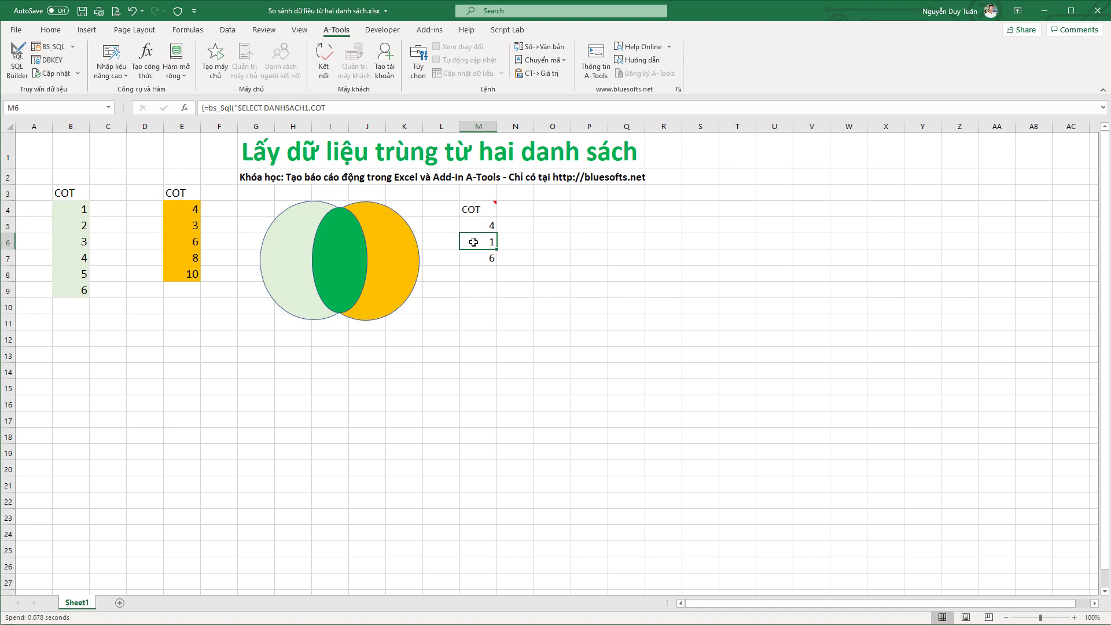
pyautogui.rightClick(473, 242)
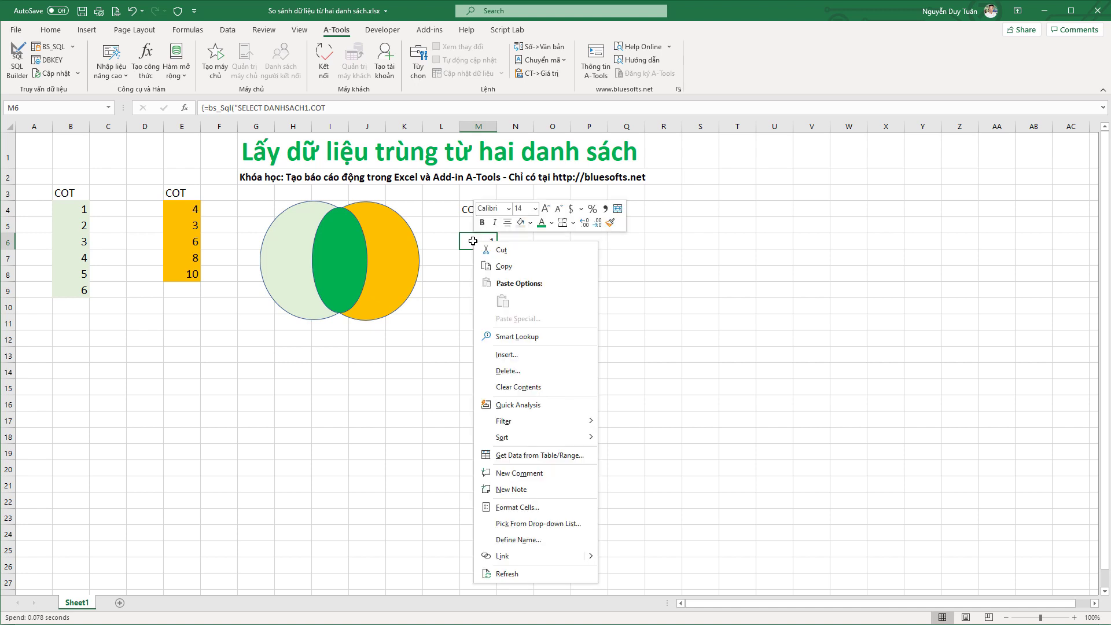
pyautogui.click(542, 574)
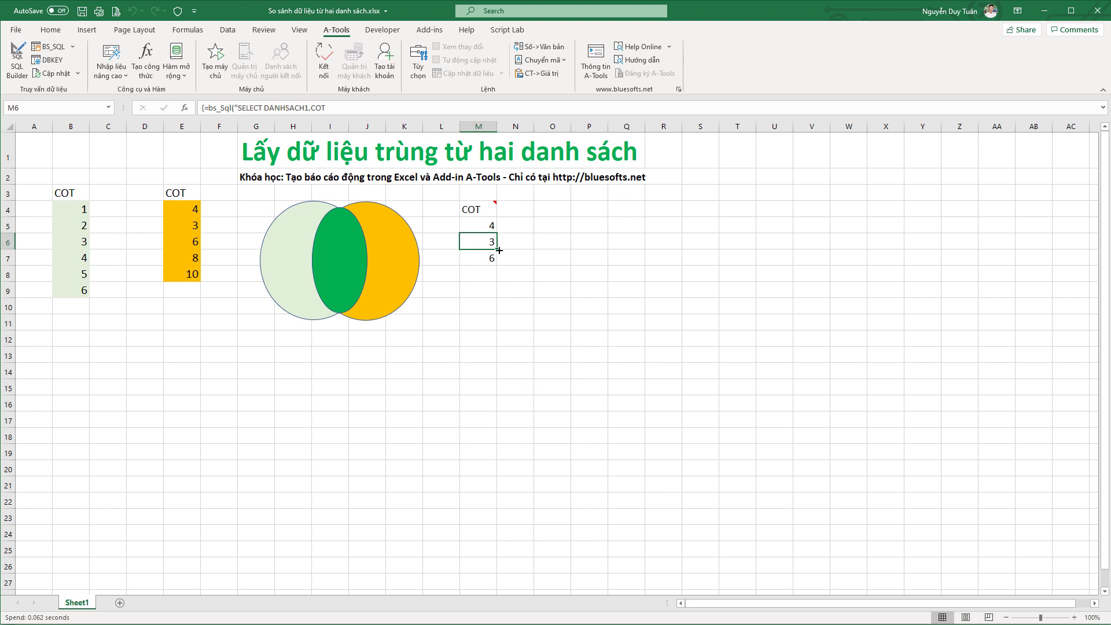
pyautogui.click(485, 225)
pyautogui.click(476, 257)
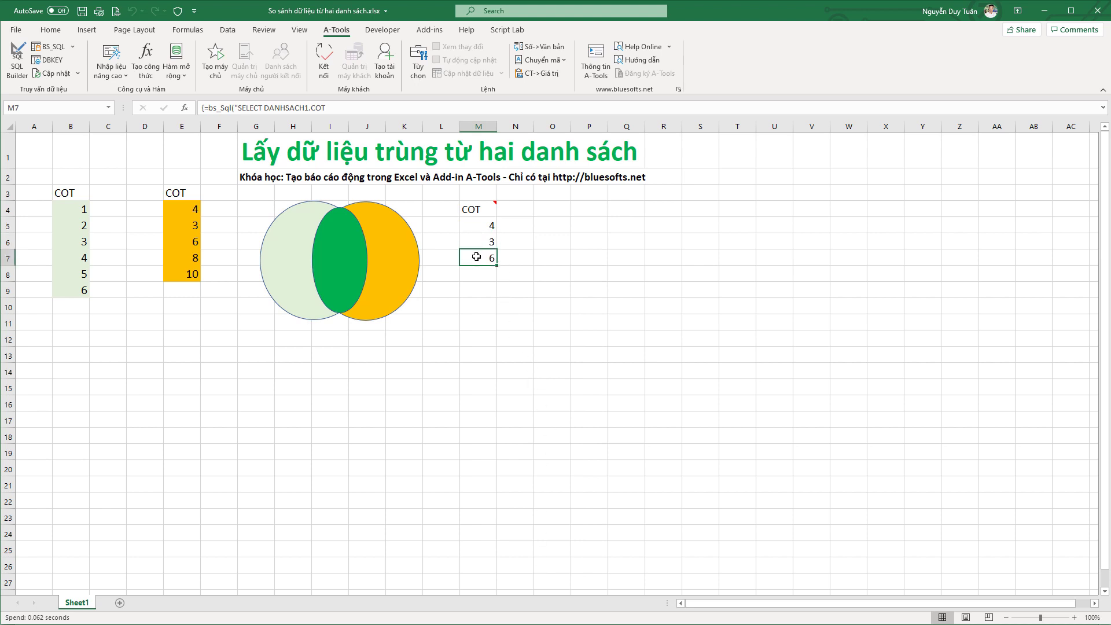
# - Change the first list's B6 value from 3 to 7
pyautogui.click(75, 243)
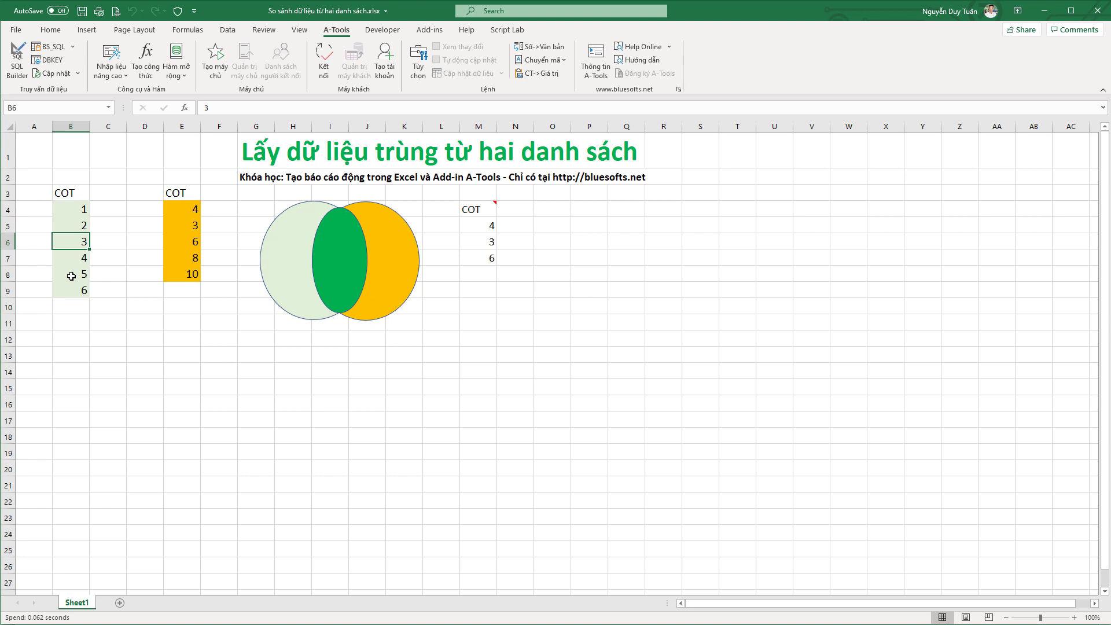
pyautogui.write('7')
pyautogui.press('Return')
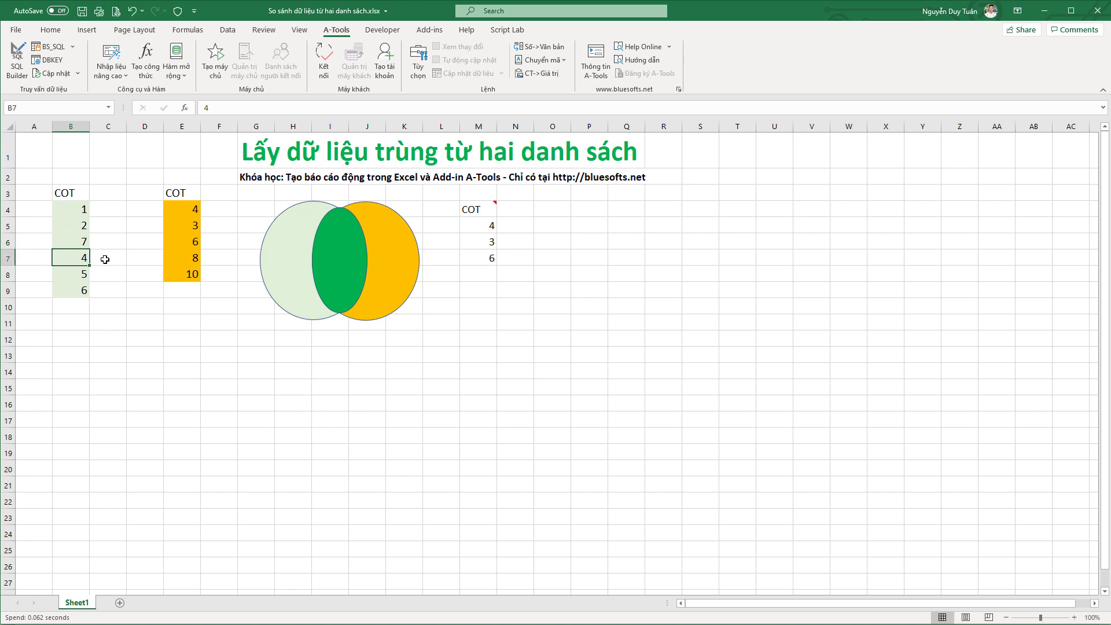
# - Refresh the column M query so only 4 and 6 remain, then select the results
pyautogui.click(469, 257)
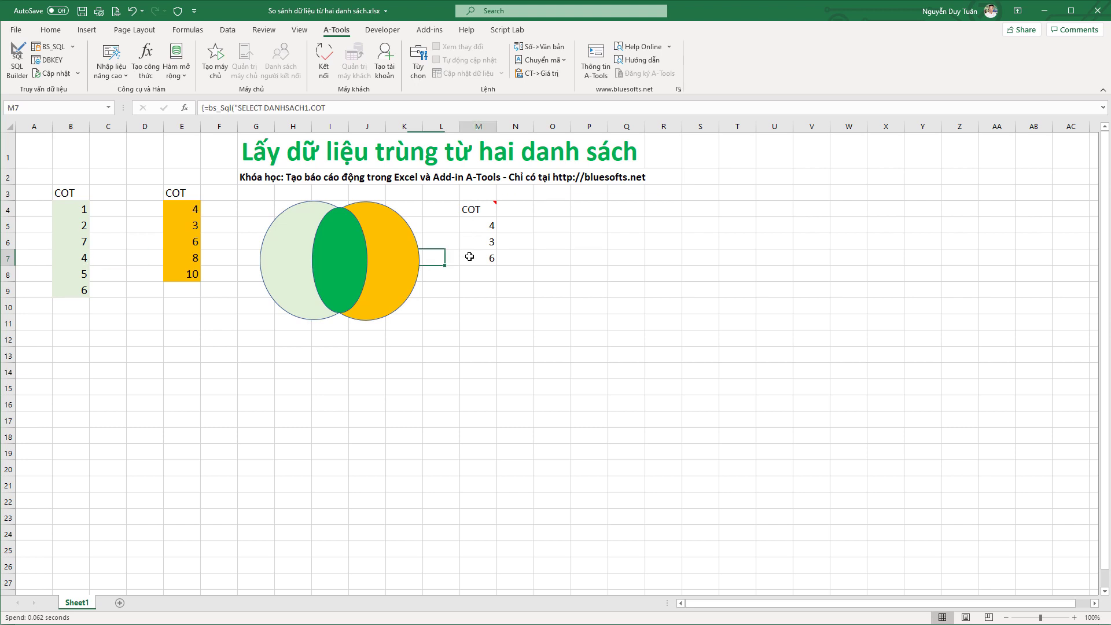
pyautogui.rightClick(469, 256)
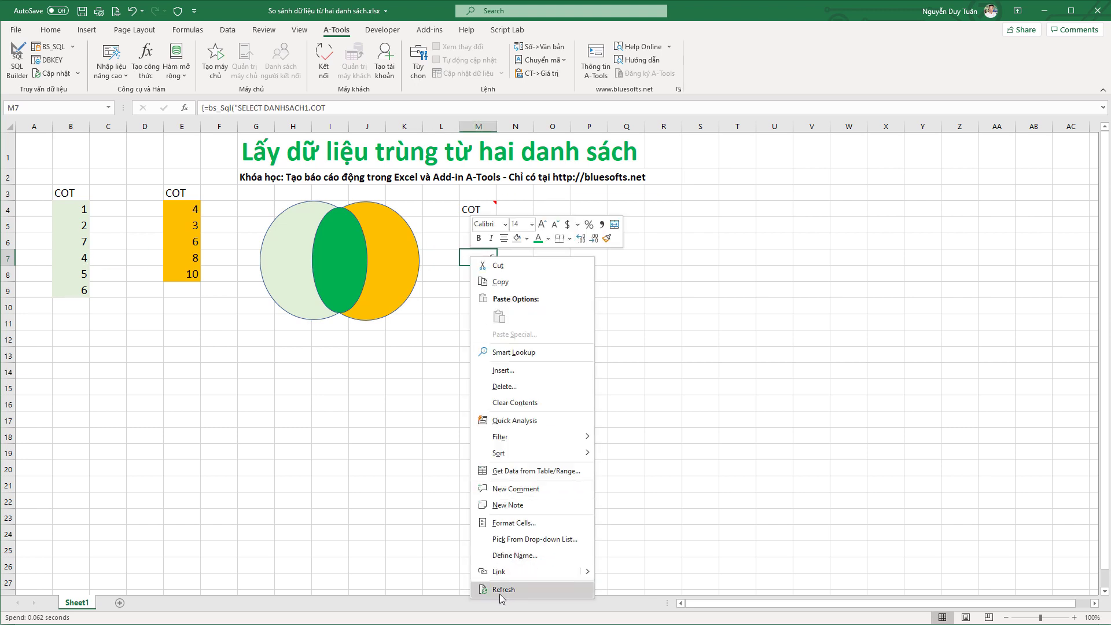
pyautogui.click(499, 589)
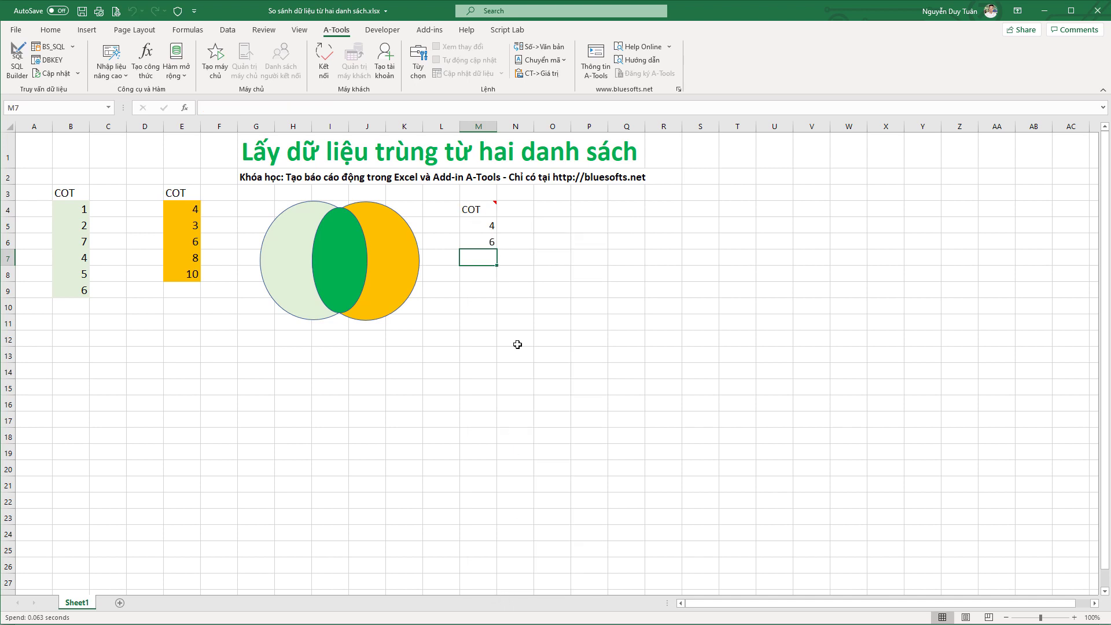
pyautogui.click(487, 226)
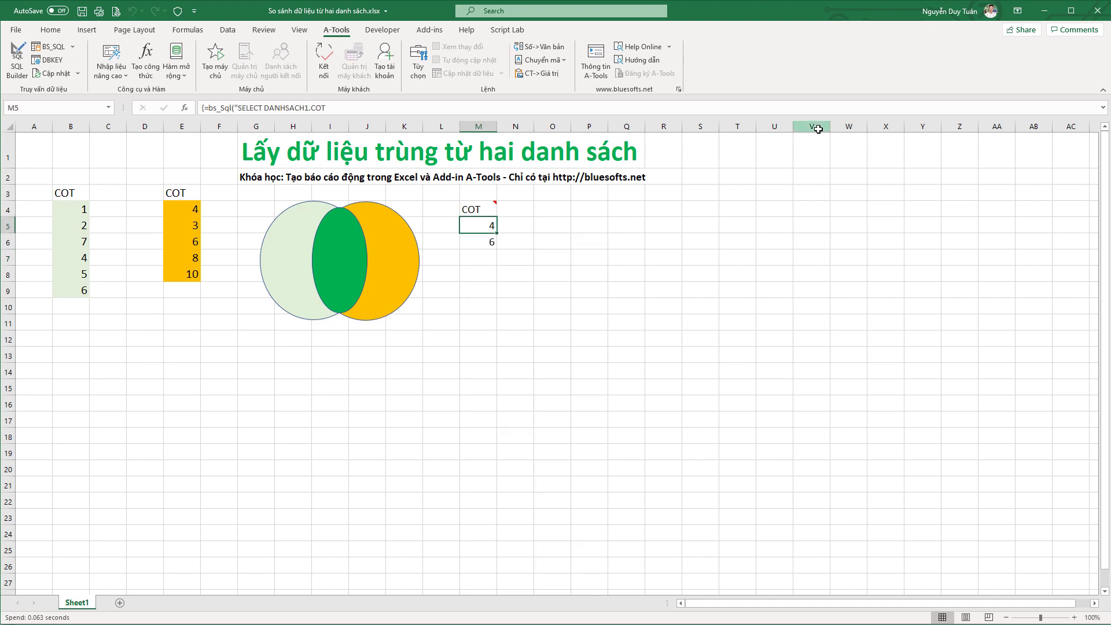
pyautogui.hotkey('shift', 'Down')
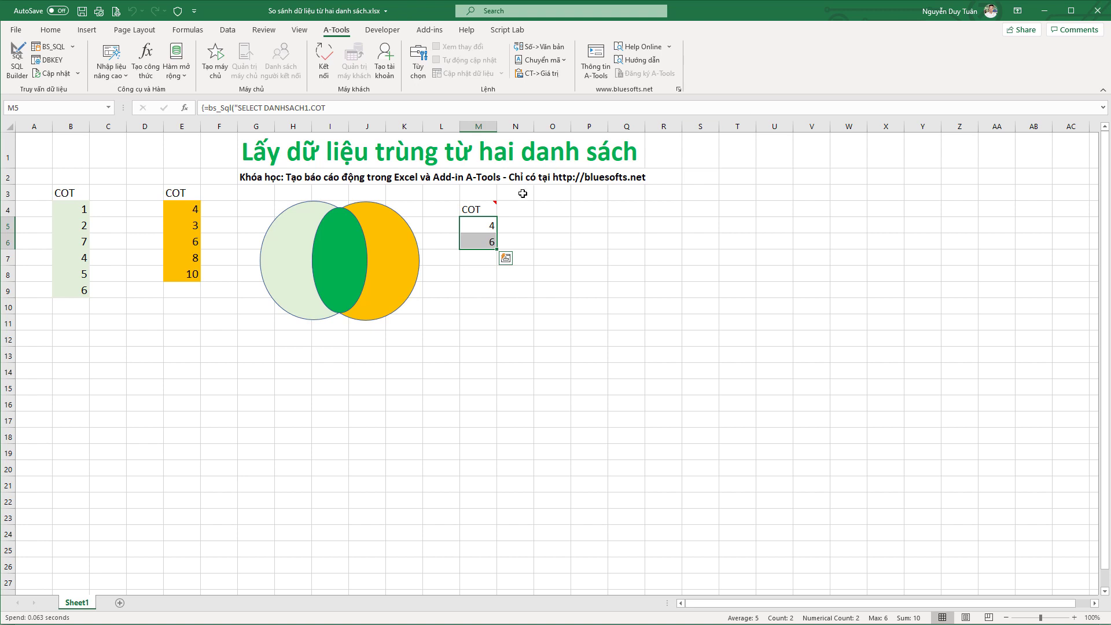
pyautogui.click(487, 208)
pyautogui.moveTo(478, 210)
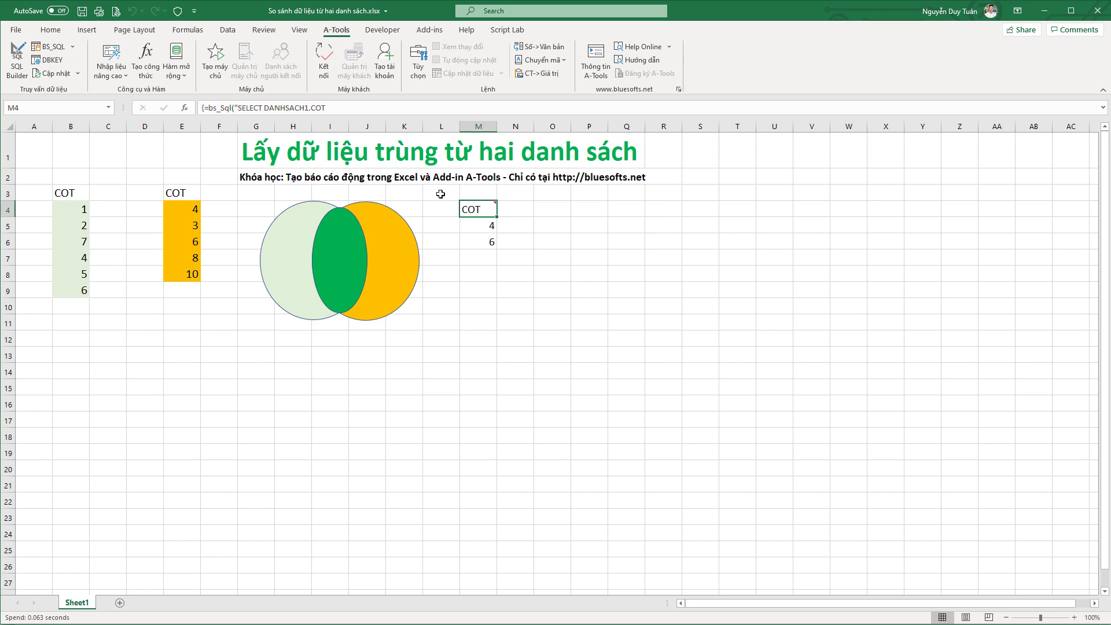
# - Check the inner-join query in SQL Builder, then open M4's BS_SQL formula for editing
pyautogui.click(20, 74)
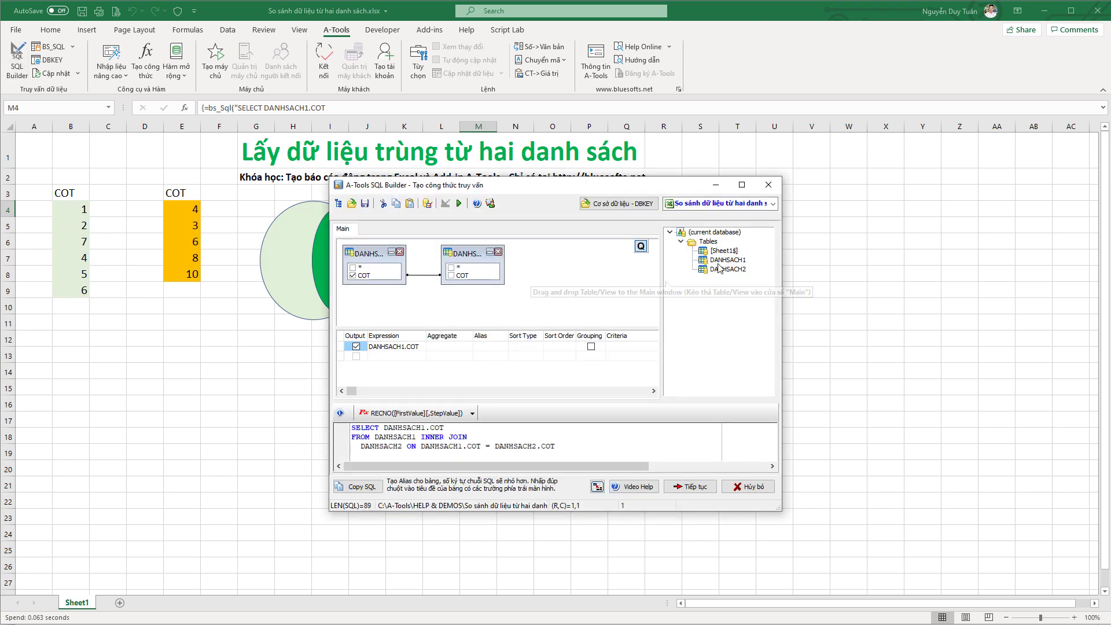
pyautogui.click(769, 185)
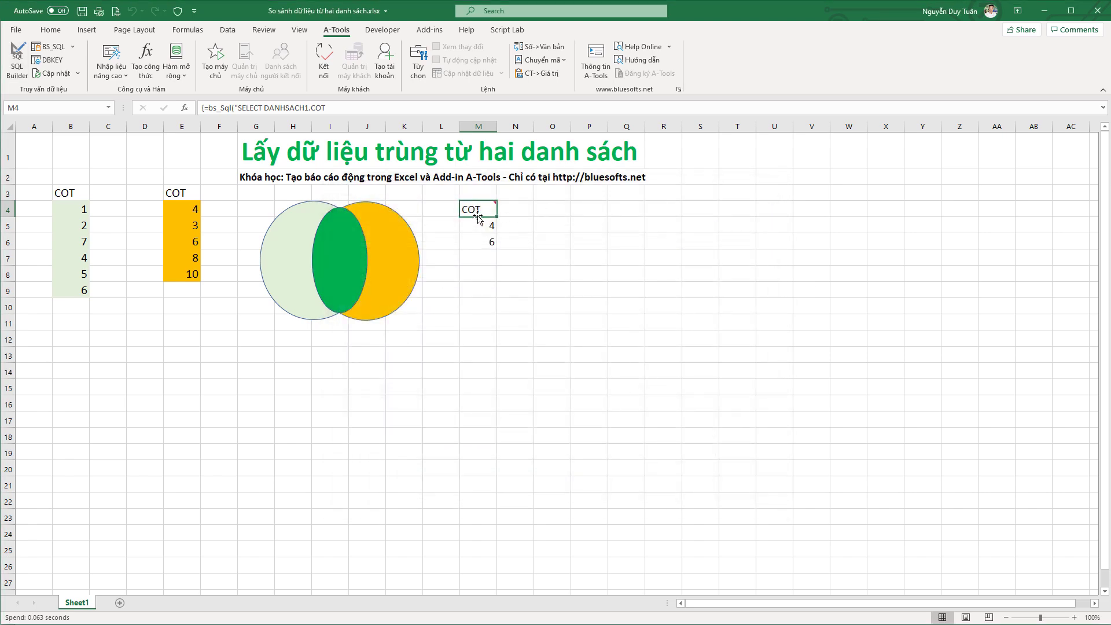
pyautogui.doubleClick(478, 210)
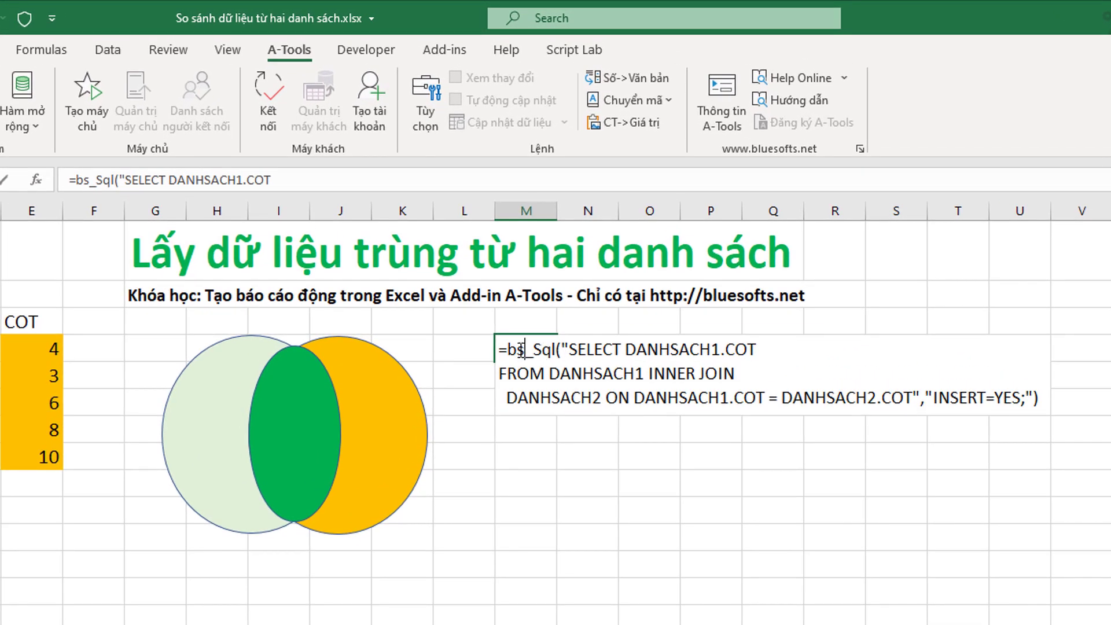
# - Highlight the SQL query text in M4's formula and the course name in G2, leaving both unchanged
pyautogui.moveTo(507, 350); pyautogui.dragTo(915, 403)
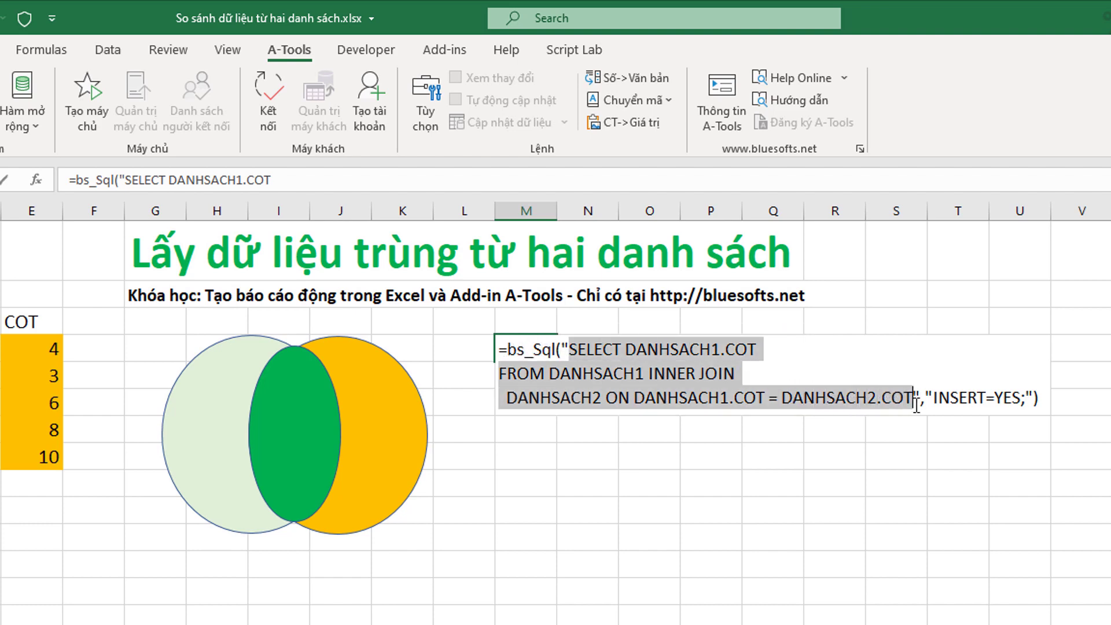
pyautogui.hotkey('ctrl', 'Return')
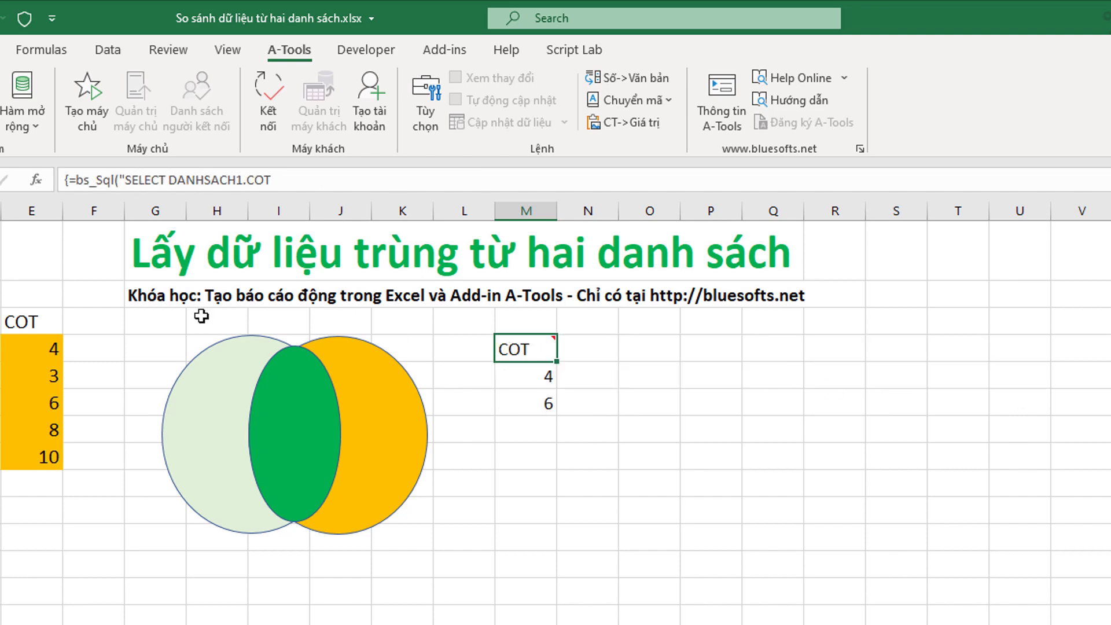
pyautogui.doubleClick(147, 295)
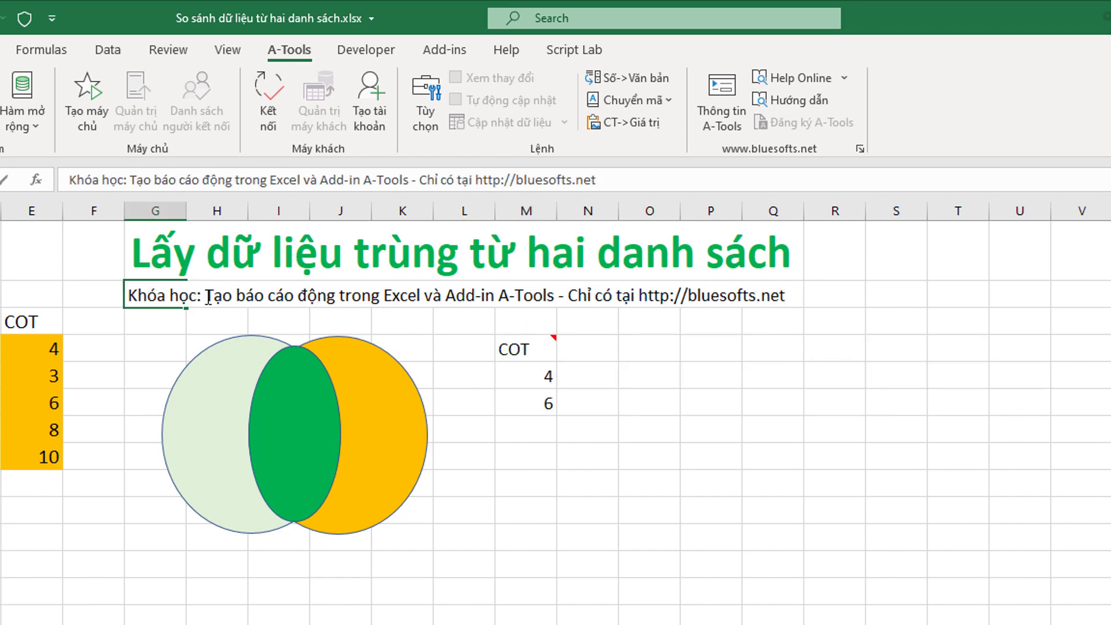
pyautogui.moveTo(205, 295); pyautogui.dragTo(564, 314)
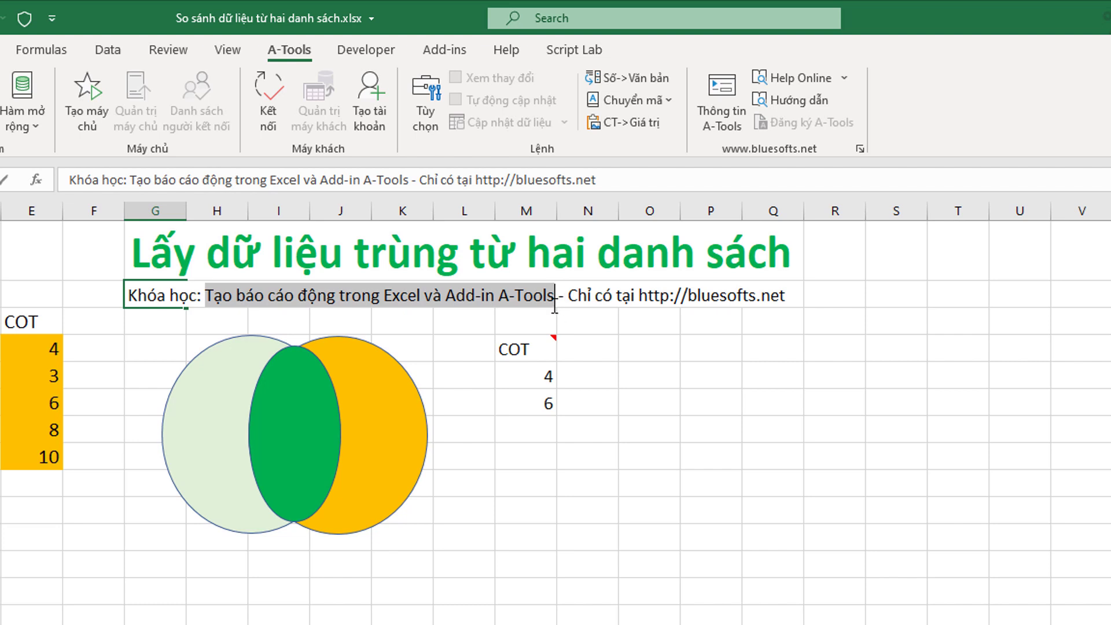
pyautogui.press('Escape')
pyautogui.hotkey('ctrl', 'b')
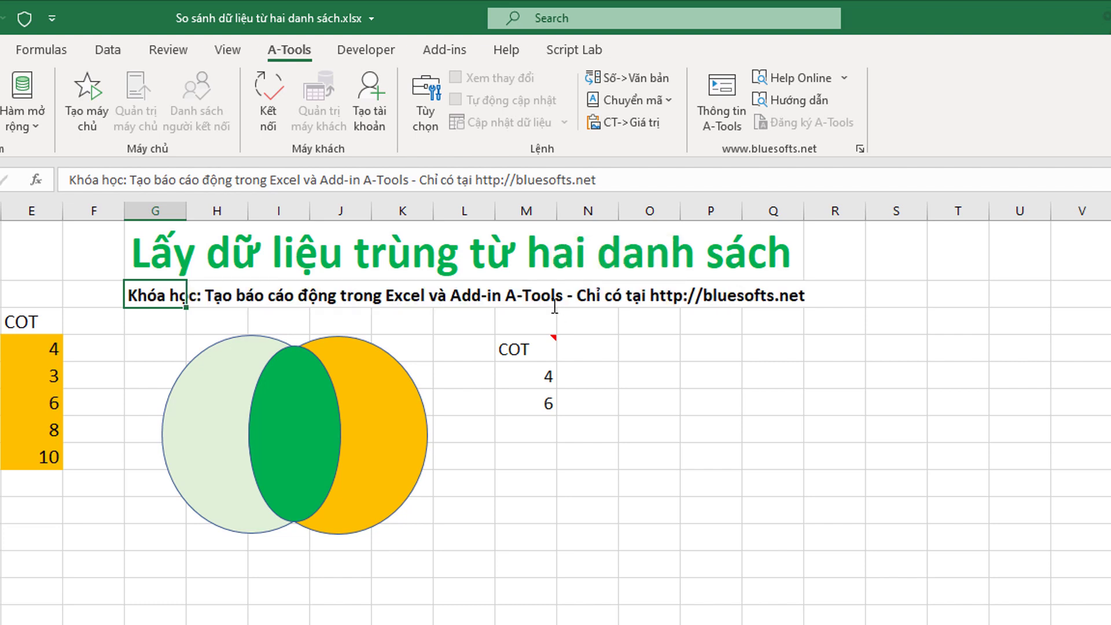
pyautogui.moveTo(526, 348)
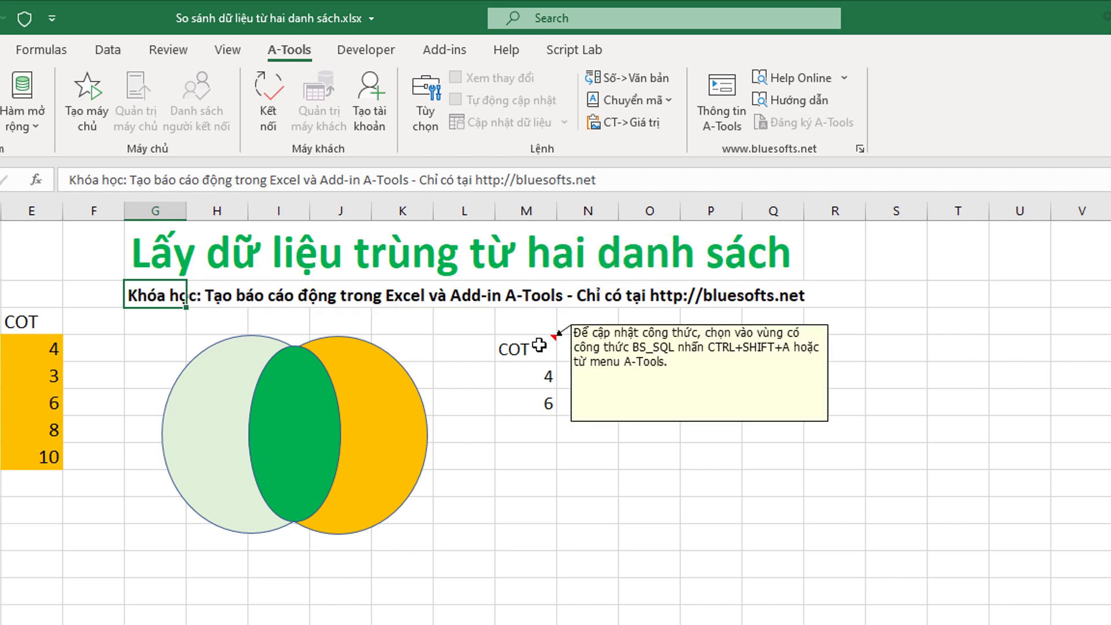
pyautogui.click(536, 345)
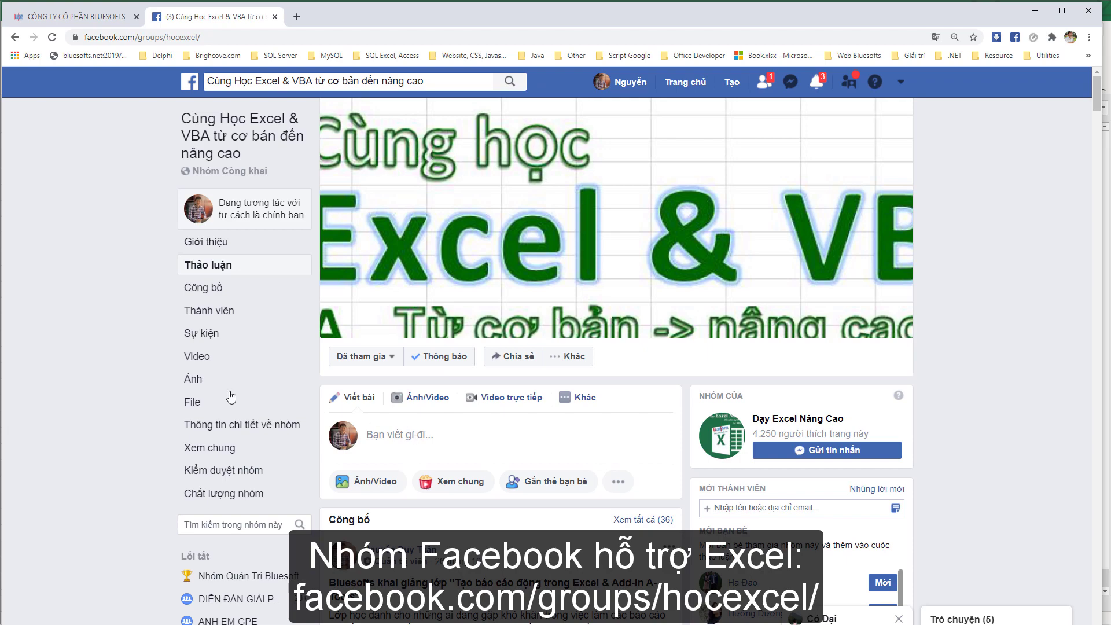
pyautogui.scroll(-3, 64, 350)
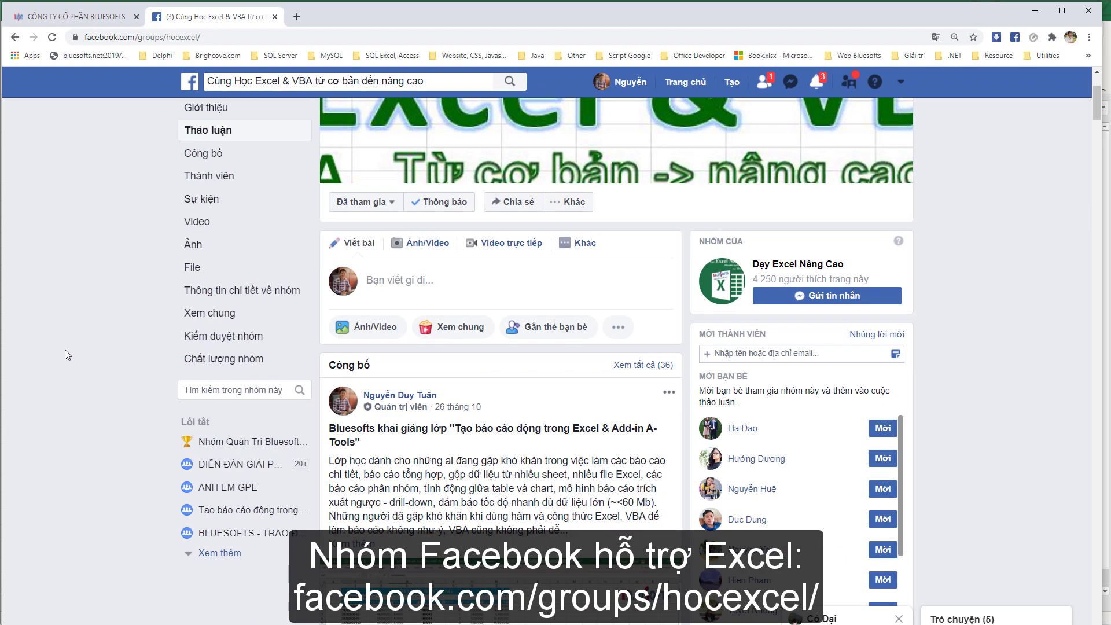
pyautogui.scroll(-3, 65, 349)
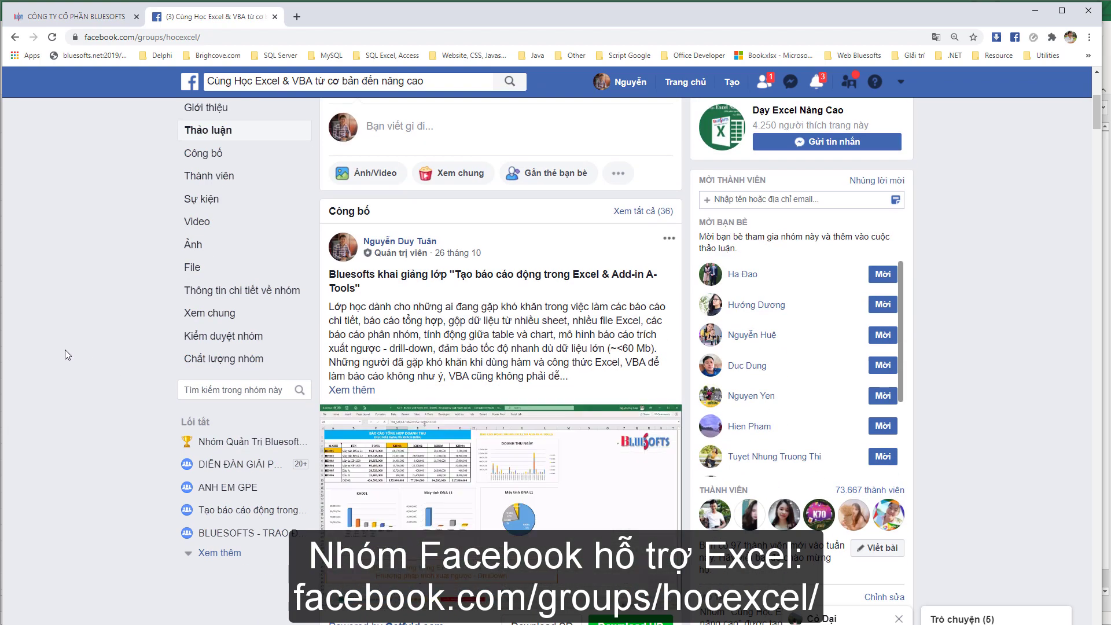
pyautogui.scroll(6, 65, 349)
pyautogui.scroll(-9, 66, 259)
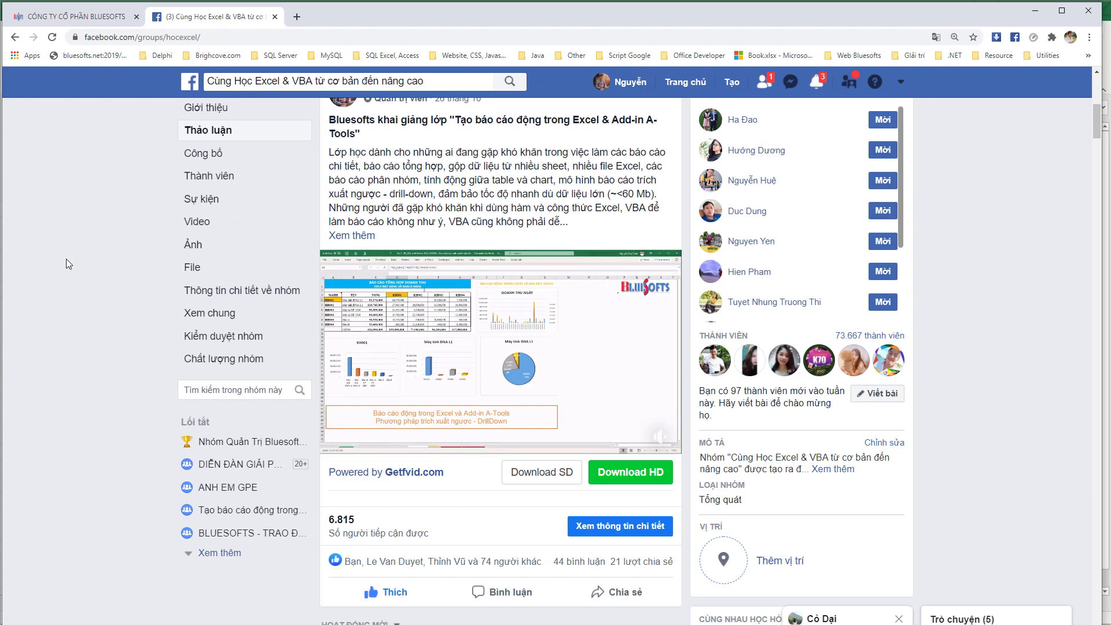
pyautogui.scroll(9, 66, 258)
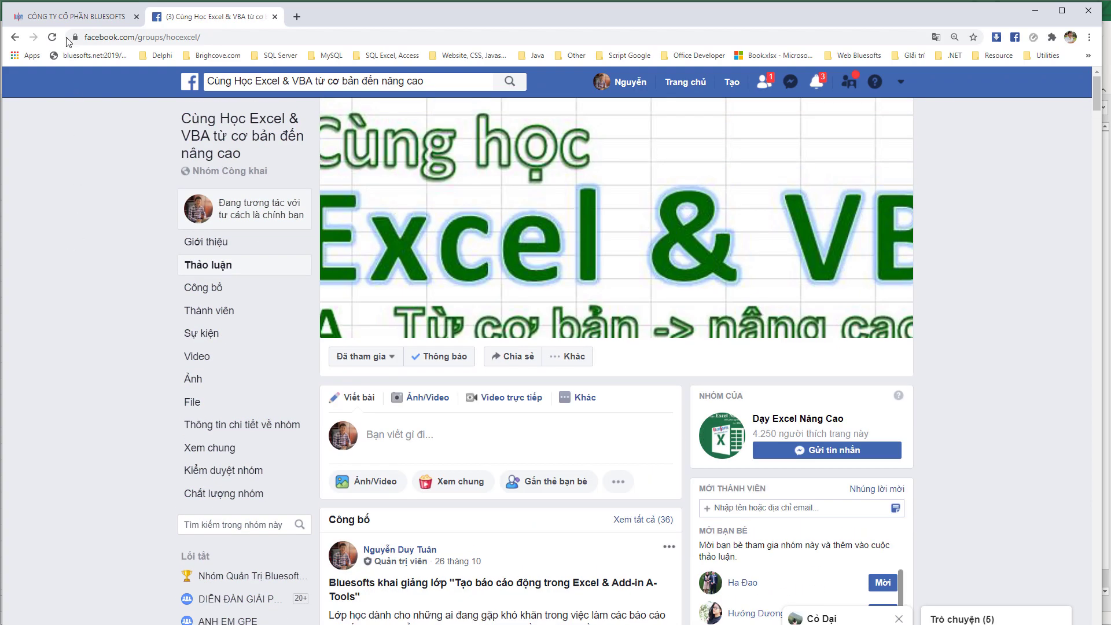
# - View the Bluesofts Excel & A-Tools dynamic report course page, then minimize Chrome to return to the workbook
pyautogui.click(69, 16)
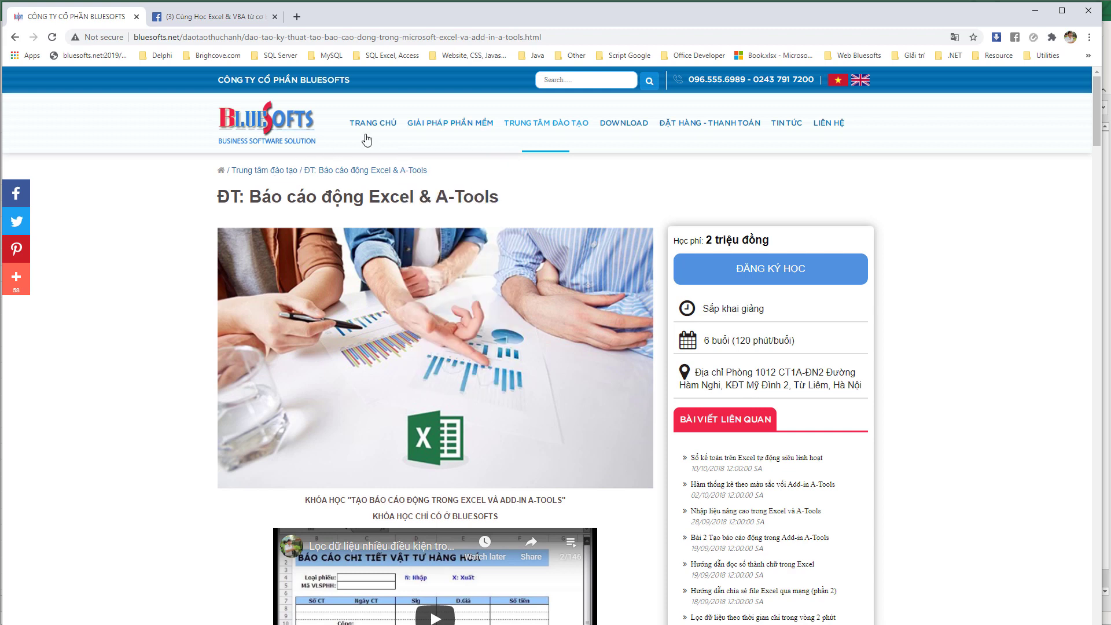
pyautogui.moveTo(547, 123)
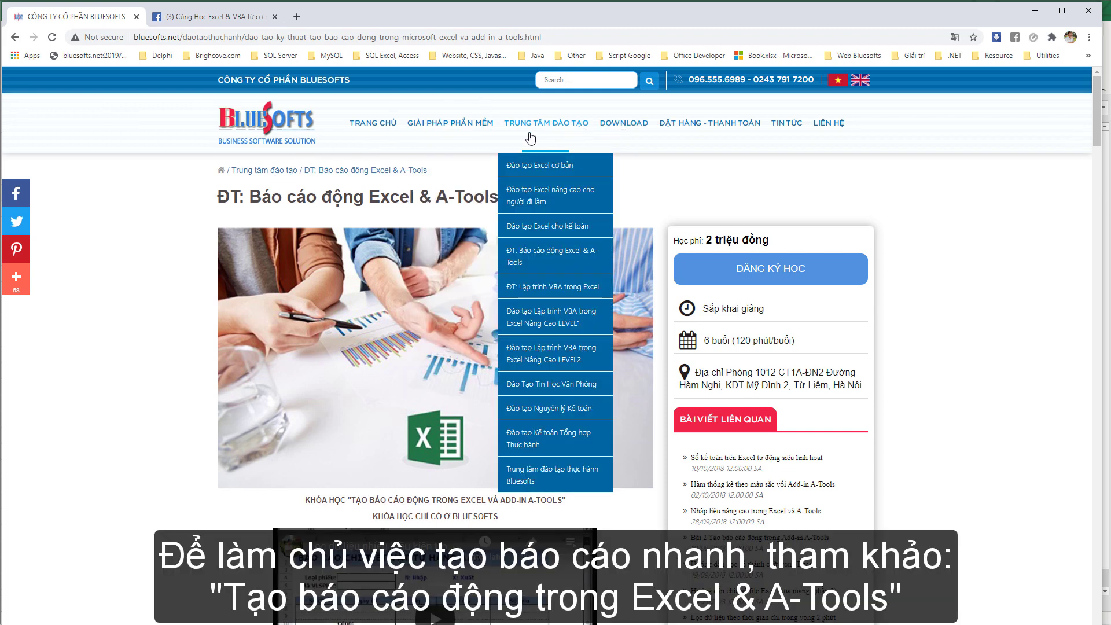
pyautogui.click(554, 260)
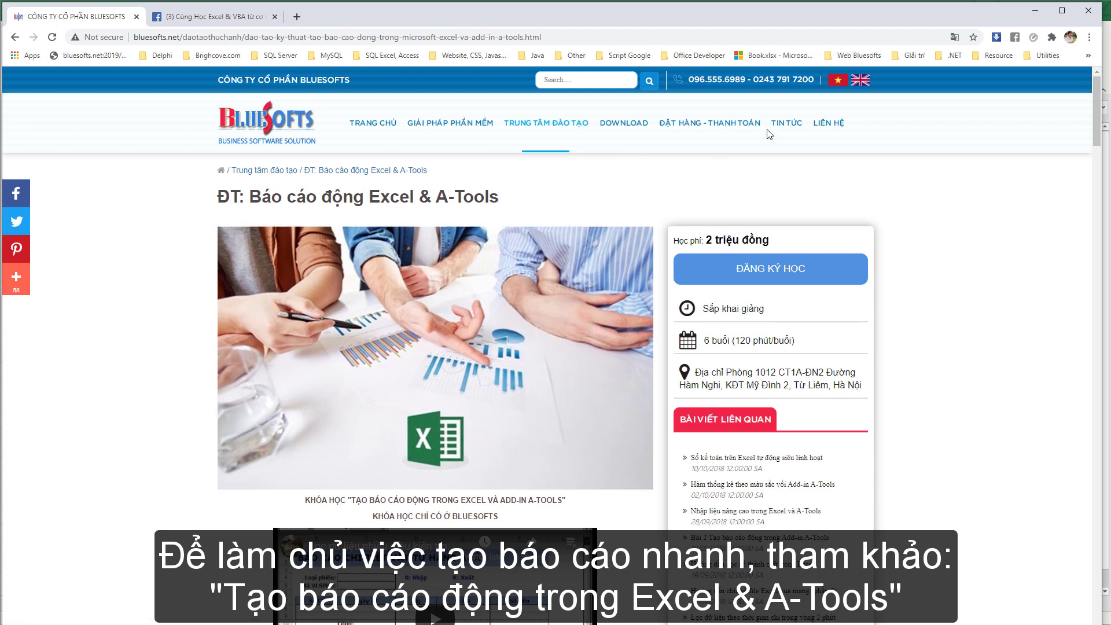
pyautogui.click(1035, 10)
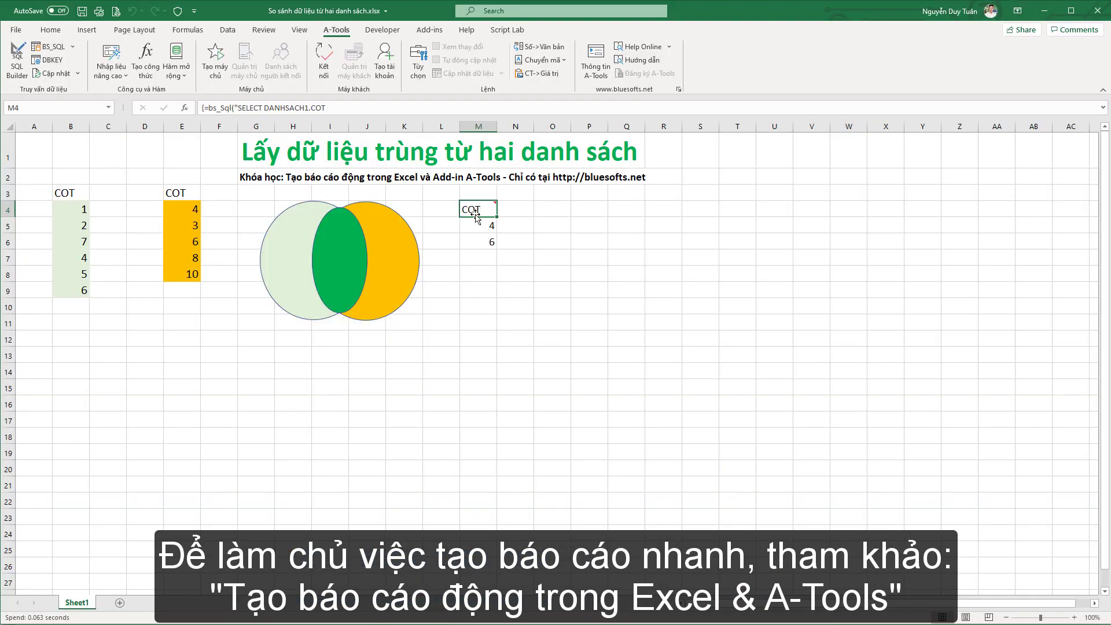